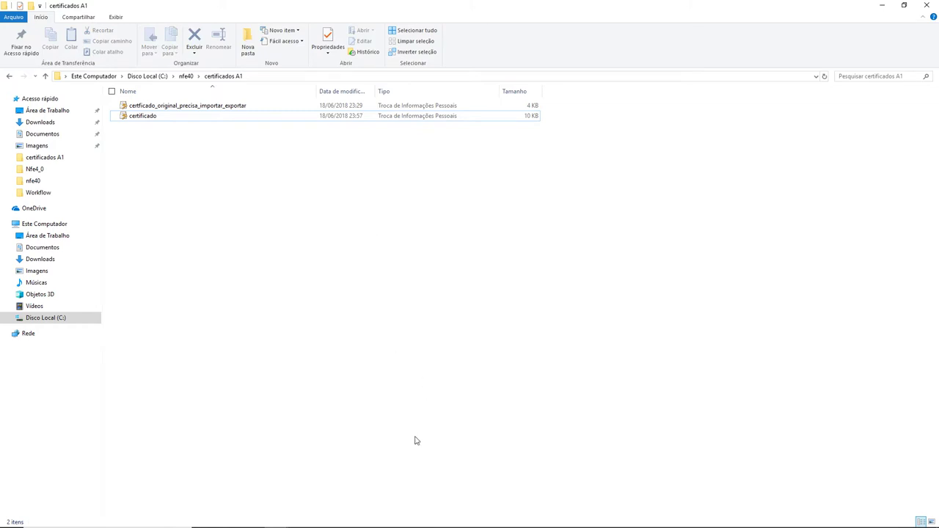
Step: Switch to the NFe and NFCe emission system and exit it, confirming the exit
{"action": "mouse_move", "coordinate": [419, 526]}
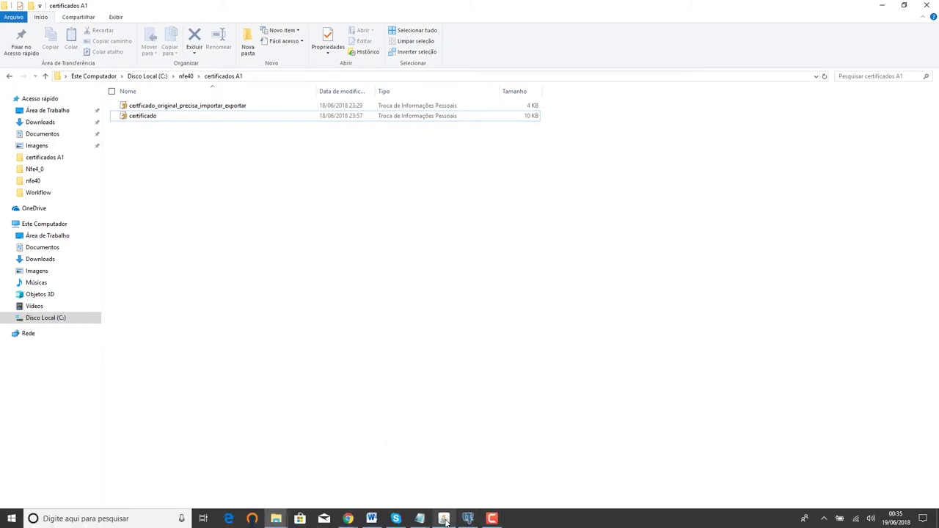
{"action": "mouse_move", "coordinate": [445, 521]}
{"action": "left_click", "coordinate": [463, 473]}
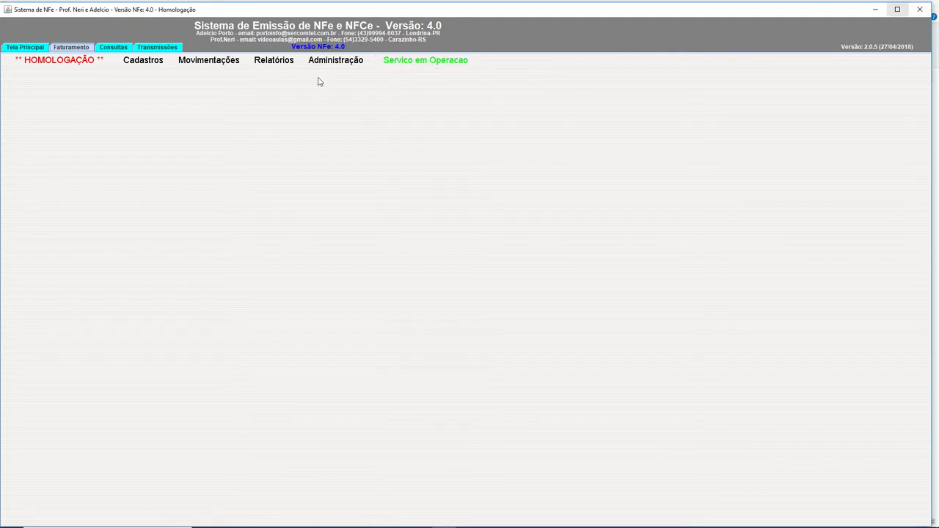
{"action": "left_click", "coordinate": [921, 11]}
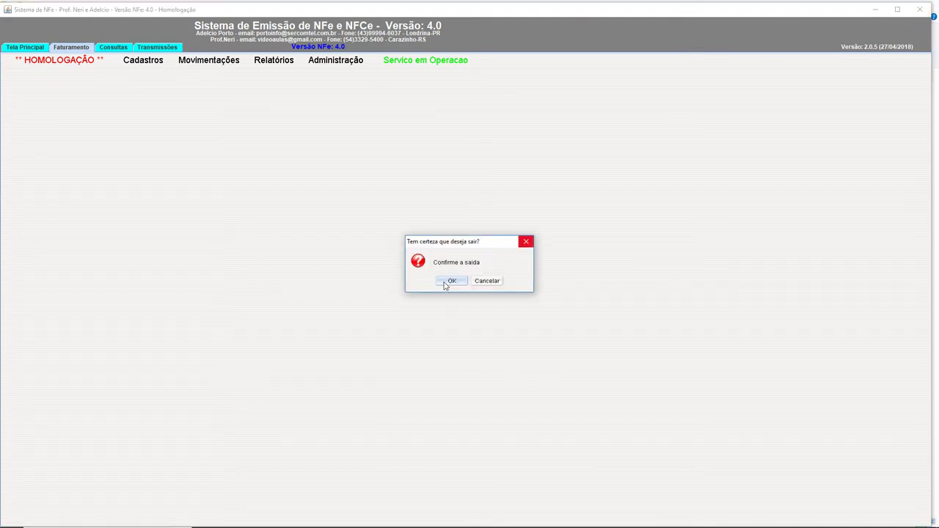
{"action": "left_click", "coordinate": [448, 283]}
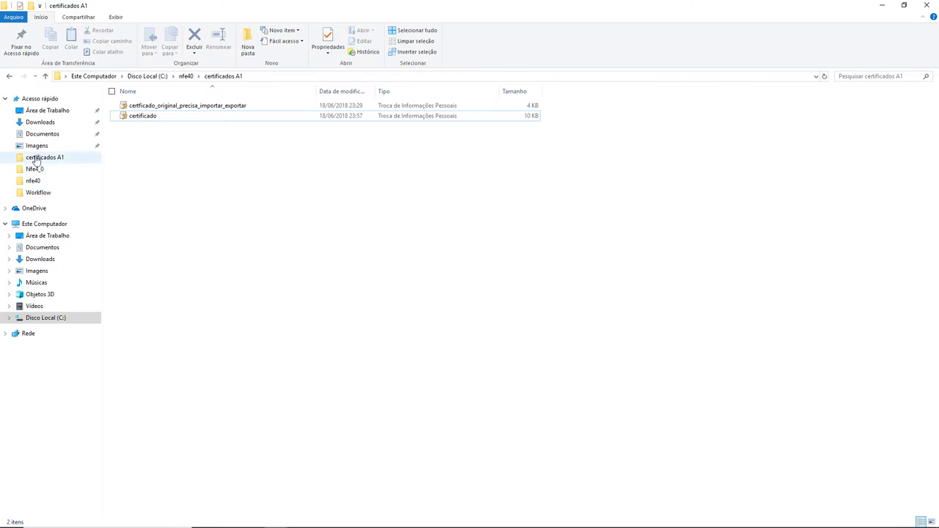
Step: Examine the launch parameters in the target of the desktop's NFeFacil - 4.0 shortcut, then close its properties
{"action": "left_click", "coordinate": [50, 112]}
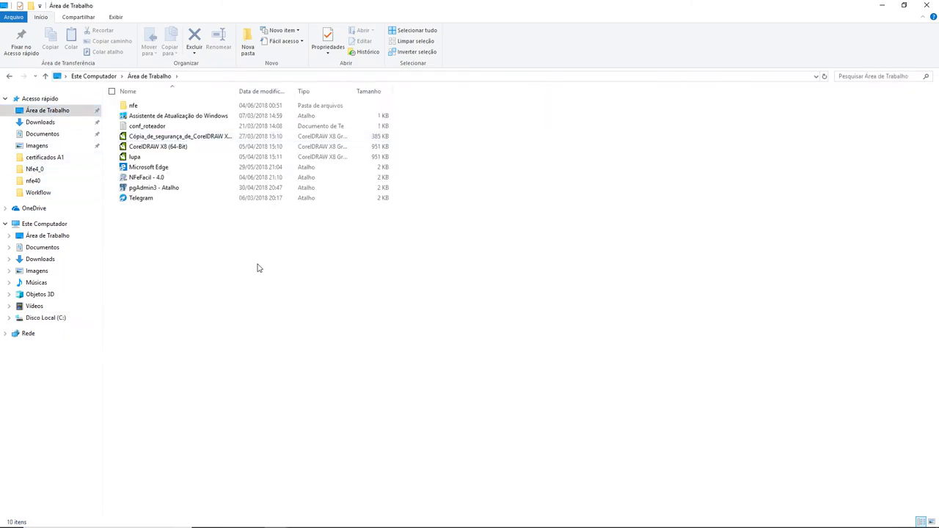
{"action": "left_click", "coordinate": [156, 183]}
{"action": "right_click", "coordinate": [156, 184]}
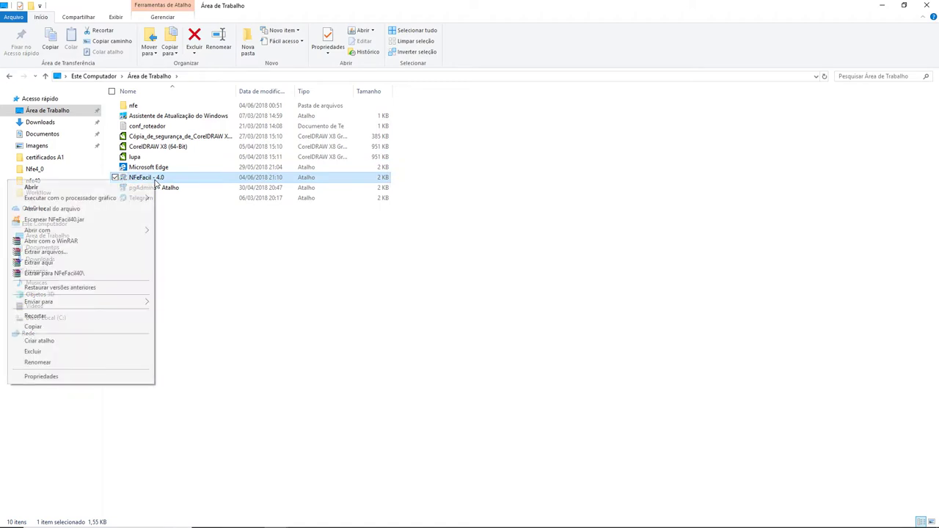
{"action": "left_click", "coordinate": [89, 381]}
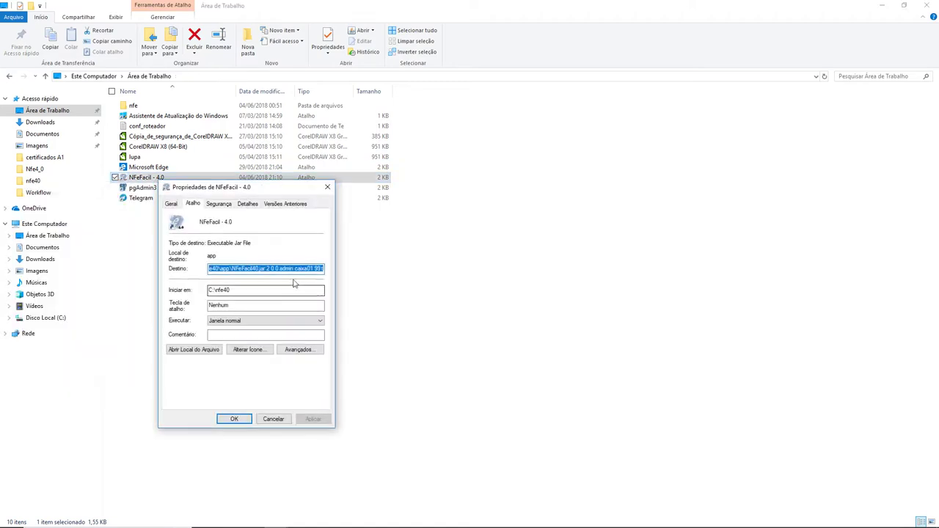
{"action": "left_click", "coordinate": [294, 269]}
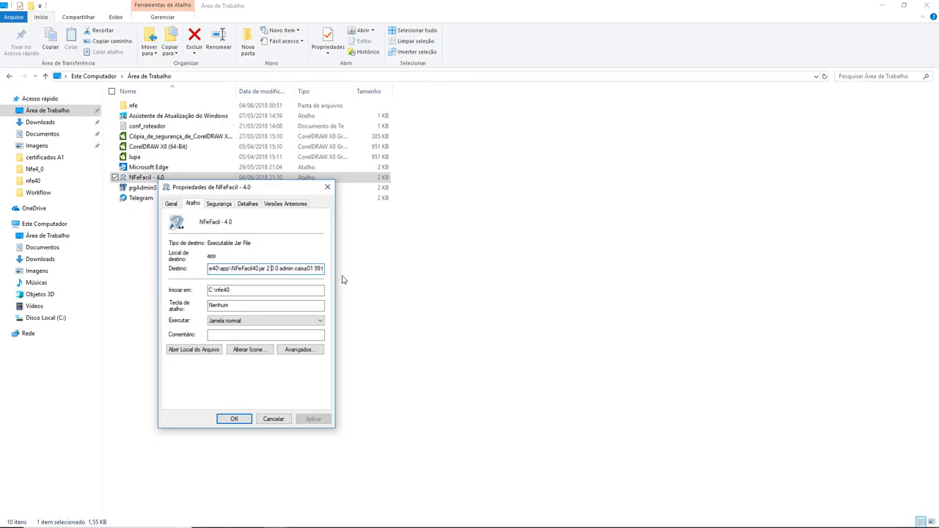
{"action": "left_click", "coordinate": [328, 187]}
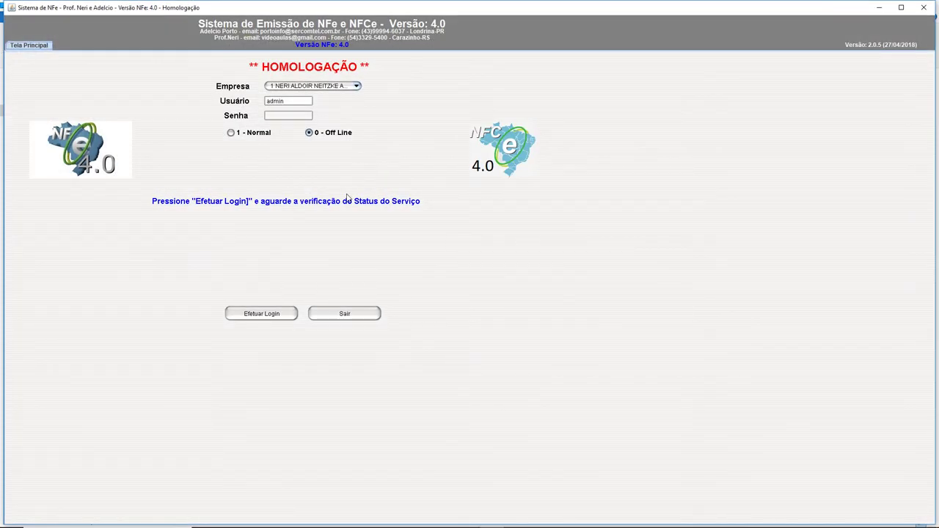
Step: Launch NFeFacil - 4.0 and log in to company 2 FEIJAO COM ARROZ A1 in 1 - Normal mode, entering the account password and dismissing the messages
{"action": "left_click", "coordinate": [345, 89]}
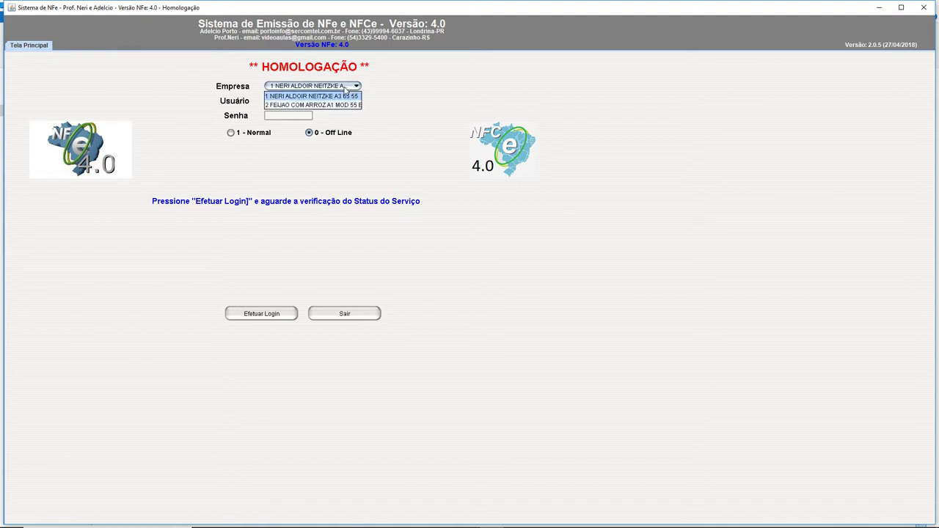
{"action": "left_click", "coordinate": [311, 105]}
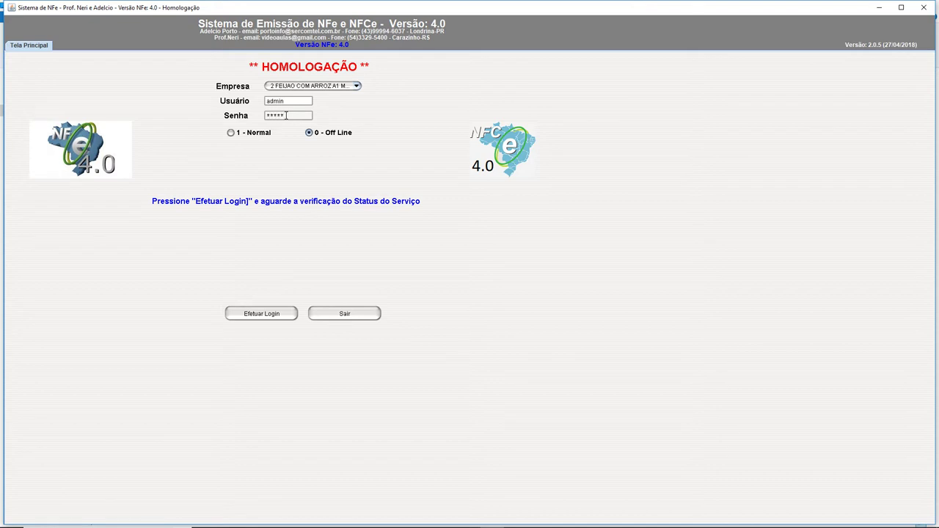
{"action": "left_click", "coordinate": [230, 133]}
{"action": "left_click", "coordinate": [257, 318]}
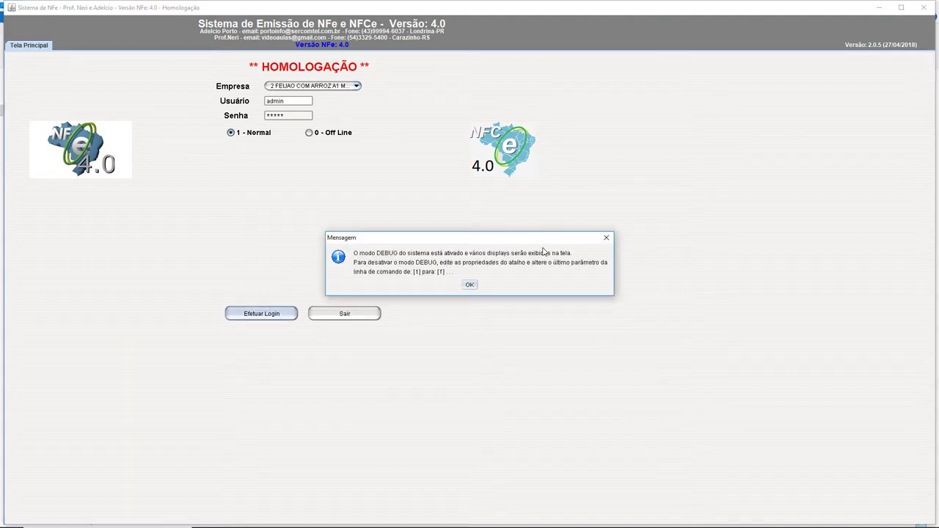
{"action": "left_click", "coordinate": [469, 287]}
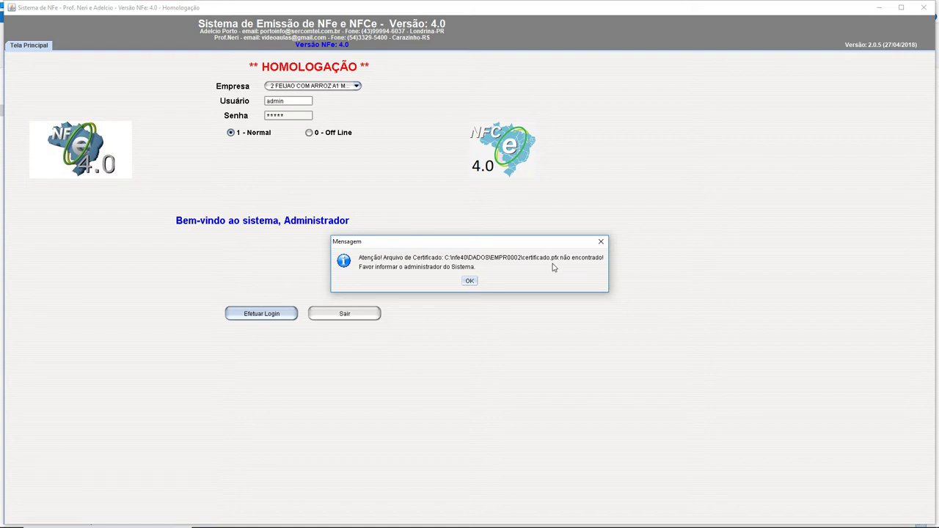
{"action": "left_click", "coordinate": [469, 283]}
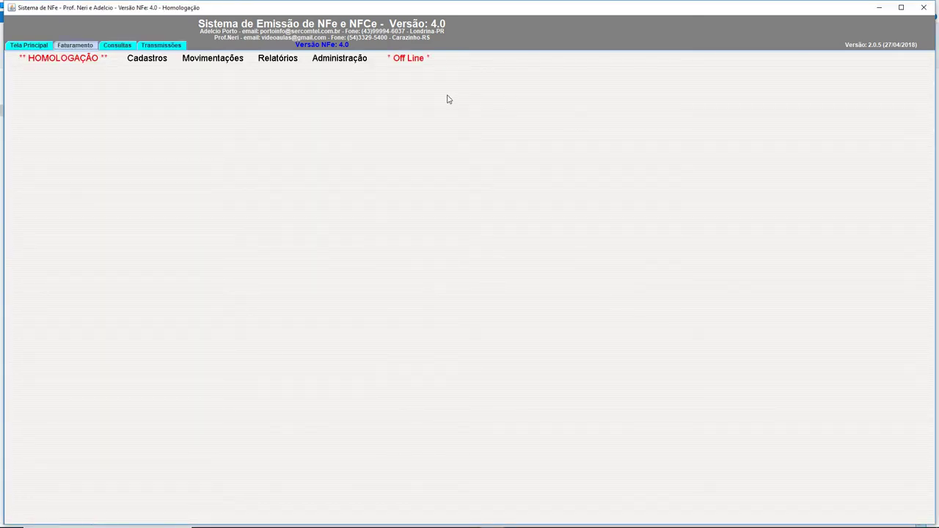
Step: Exit the emission system and open the folder C:\nfe40\DADOS\EMPR0002 in File Explorer
{"action": "left_click", "coordinate": [924, 7]}
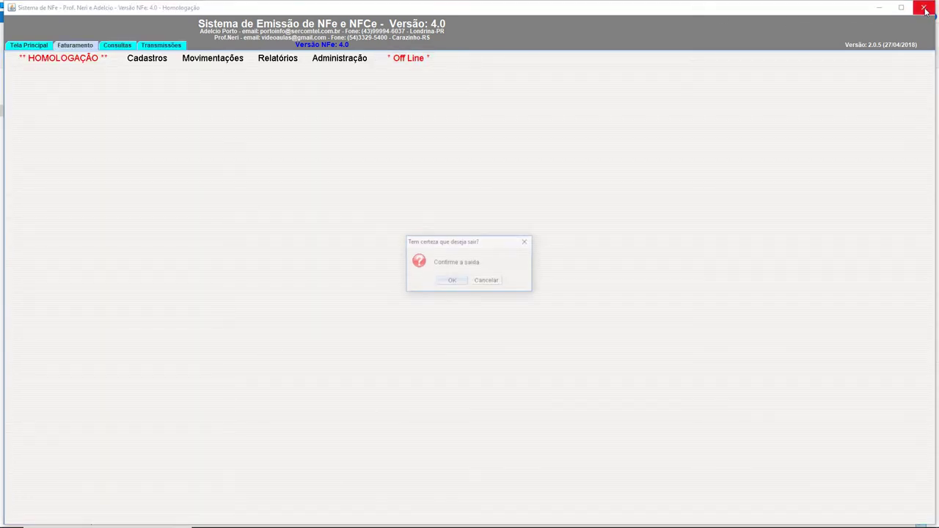
{"action": "left_click", "coordinate": [445, 285]}
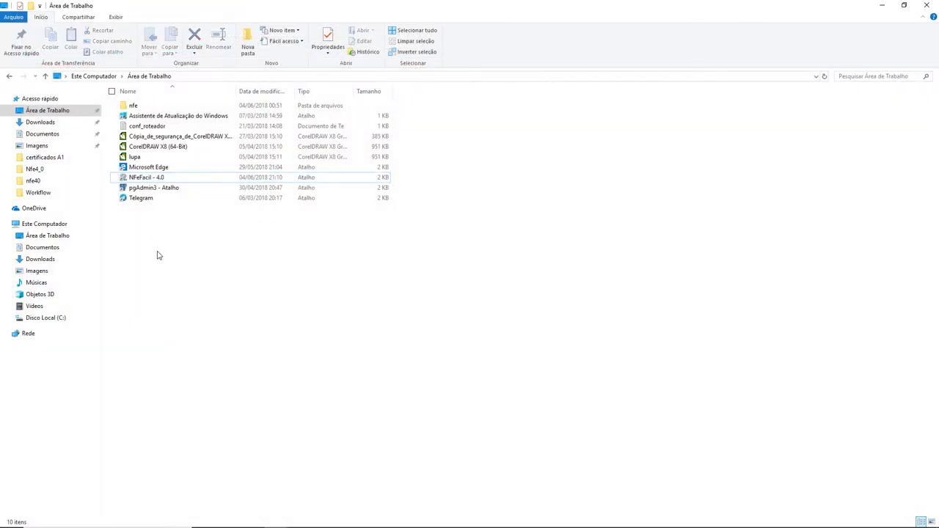
{"action": "left_click", "coordinate": [56, 319]}
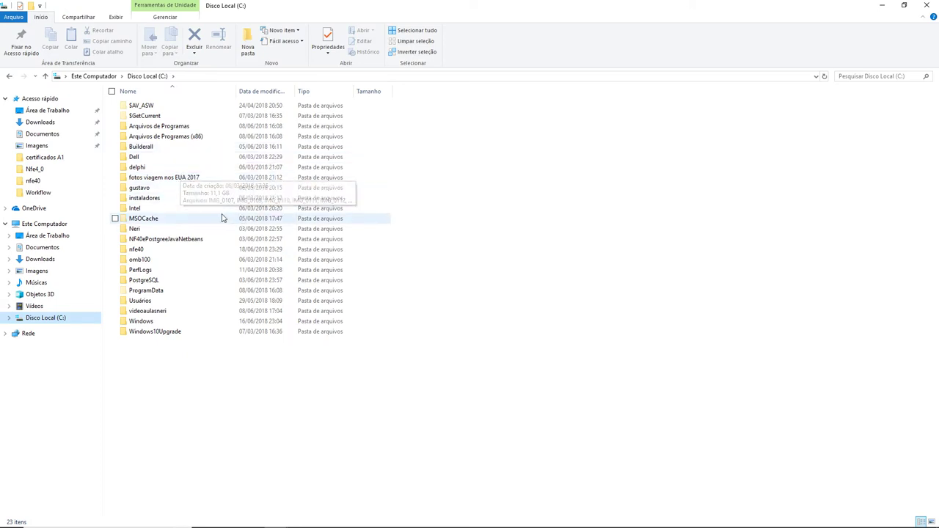
{"action": "double_click", "coordinate": [138, 251]}
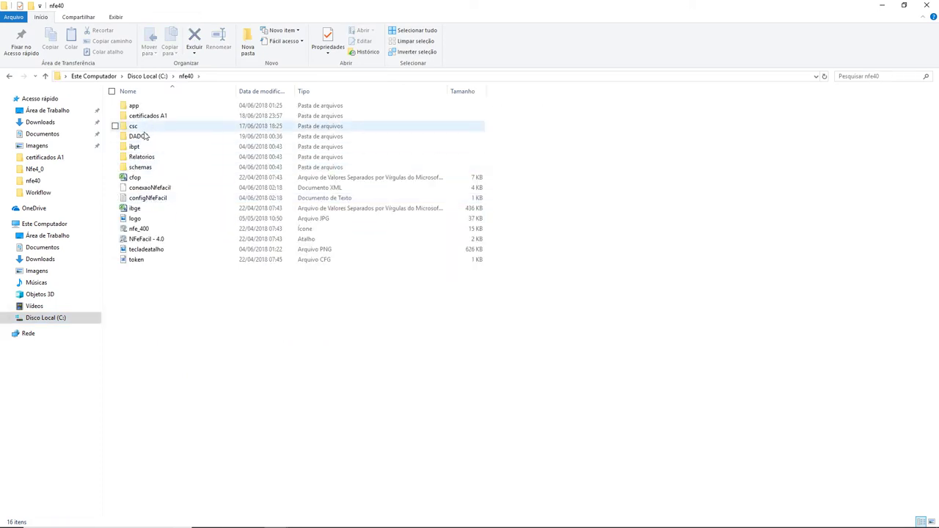
{"action": "double_click", "coordinate": [141, 137]}
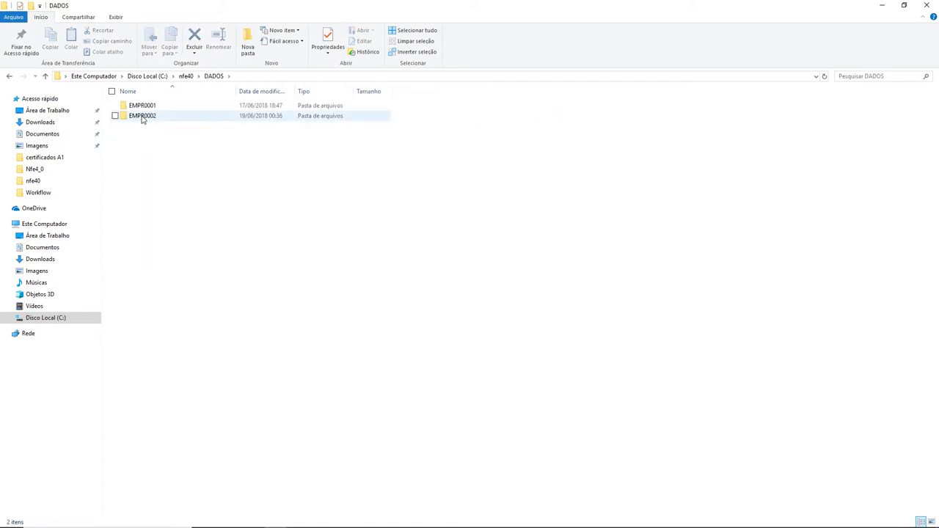
{"action": "double_click", "coordinate": [143, 118]}
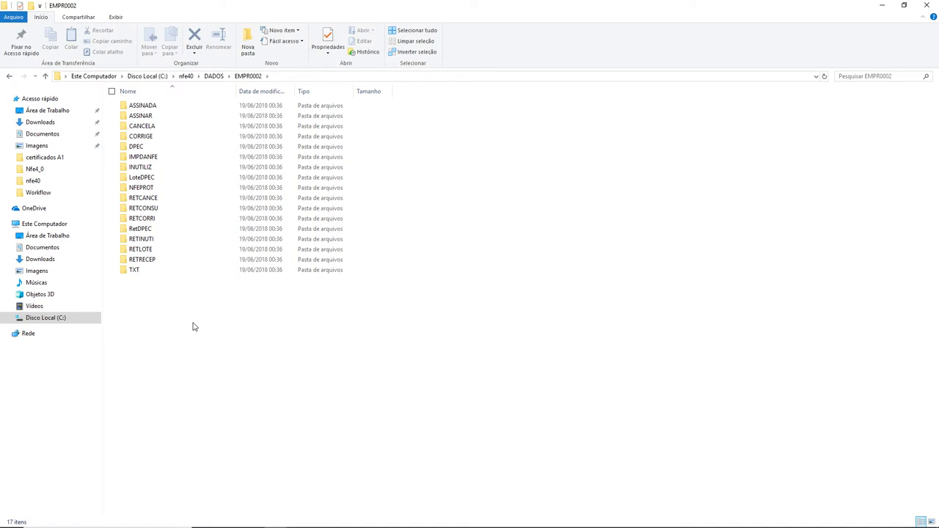
Step: Copy the certificado file from the certificados A1 folder inside nfe40
{"action": "left_click", "coordinate": [188, 79]}
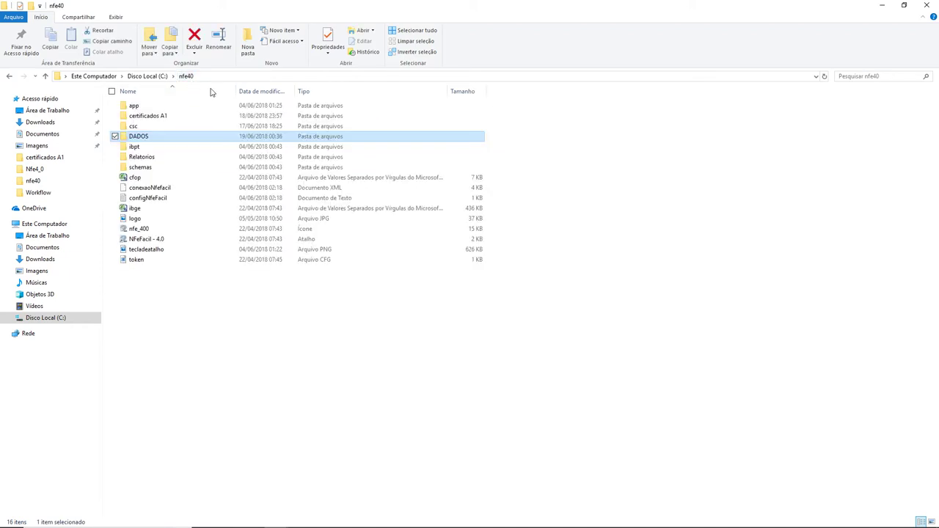
{"action": "double_click", "coordinate": [150, 116]}
{"action": "left_click", "coordinate": [150, 119]}
{"action": "right_click", "coordinate": [149, 123]}
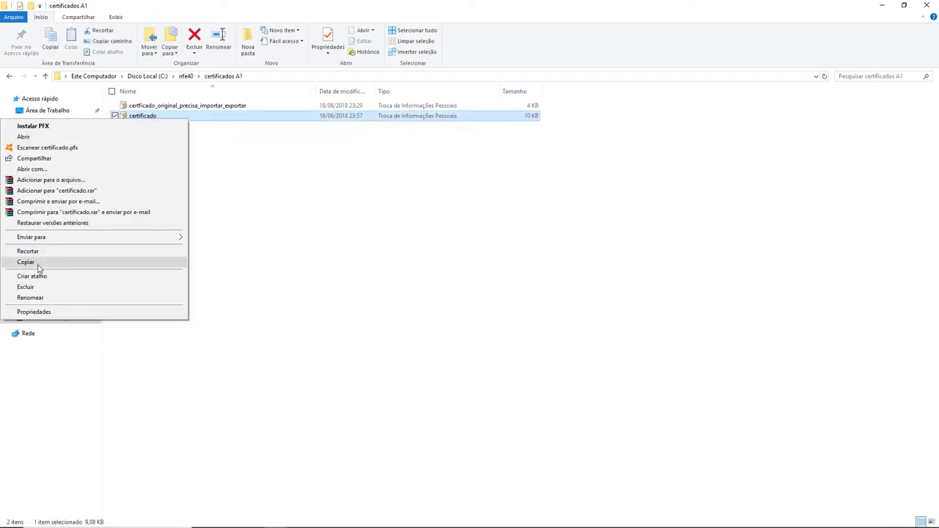
{"action": "left_click", "coordinate": [35, 264]}
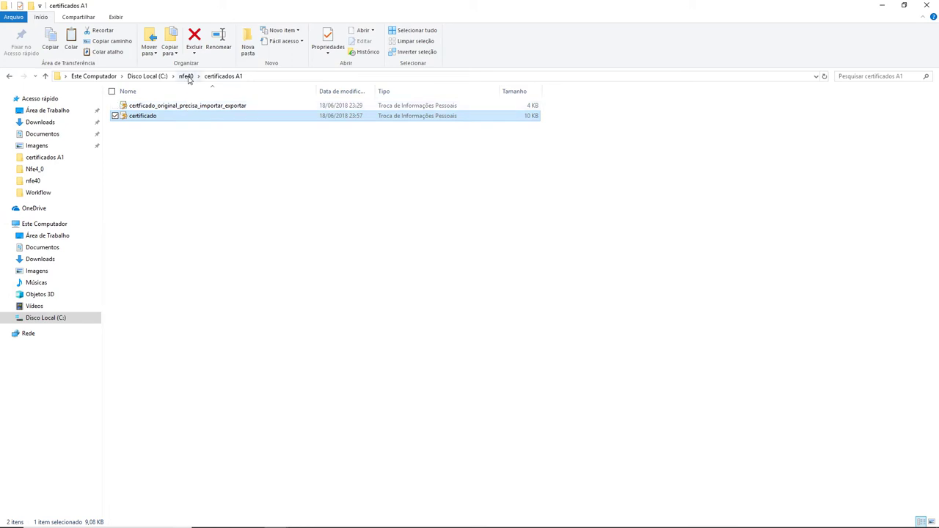
Step: Paste the copied certificate file into the EMPR0002 folder inside nfe40\DADOS
{"action": "left_click", "coordinate": [185, 76]}
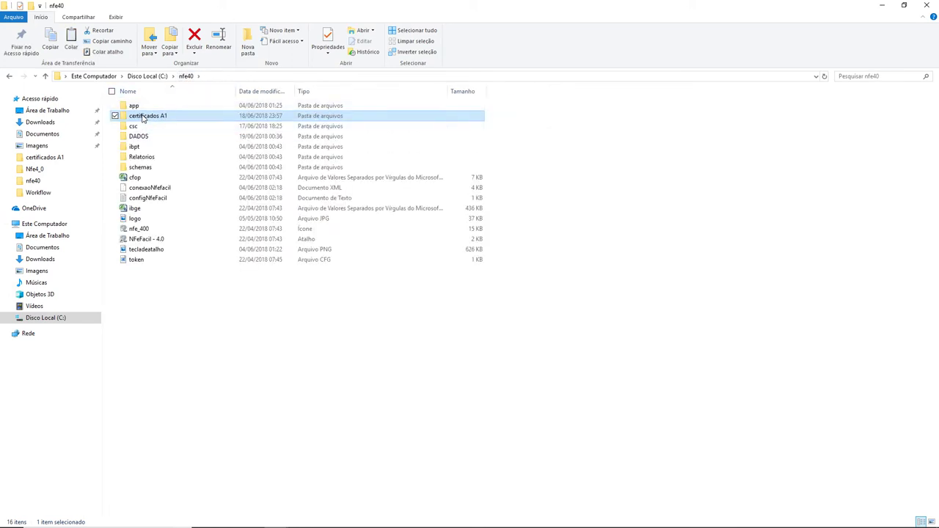
{"action": "double_click", "coordinate": [139, 137]}
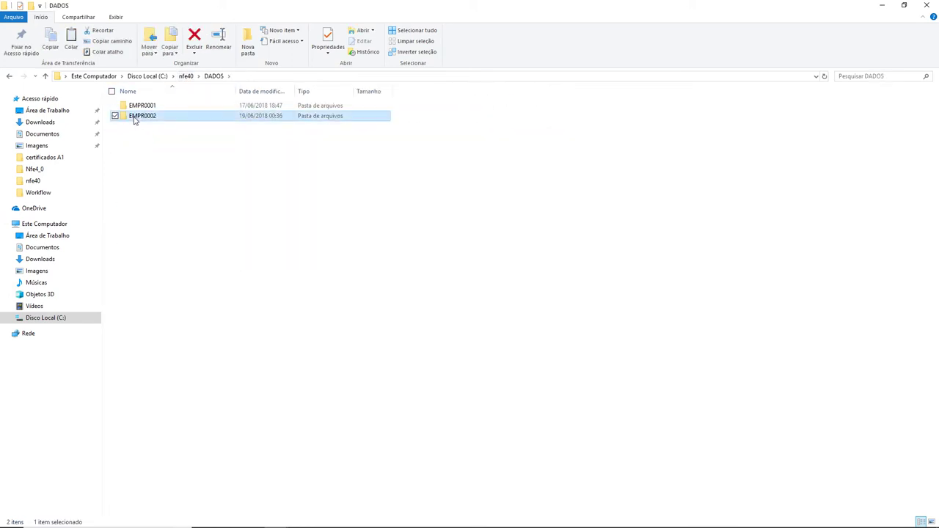
{"action": "double_click", "coordinate": [132, 117]}
{"action": "right_click", "coordinate": [208, 364]}
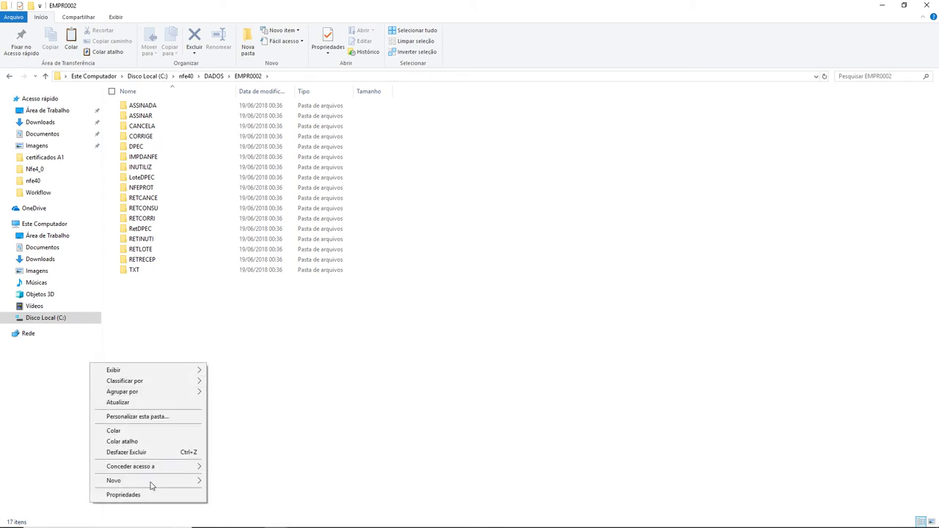
{"action": "left_click", "coordinate": [145, 432]}
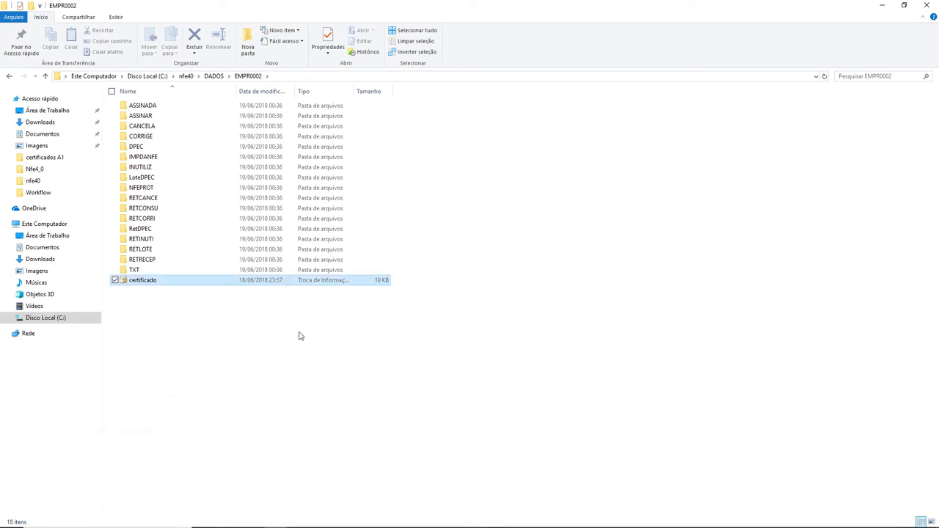
{"action": "left_click", "coordinate": [381, 346]}
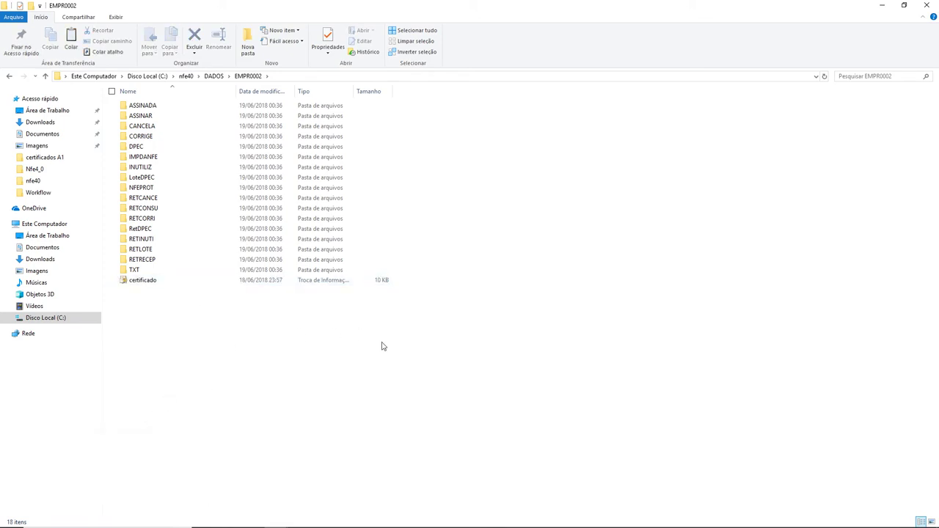
Step: View the contents of the token configuration file in the EMPR0001 folder, then close it
{"action": "left_click", "coordinate": [214, 76]}
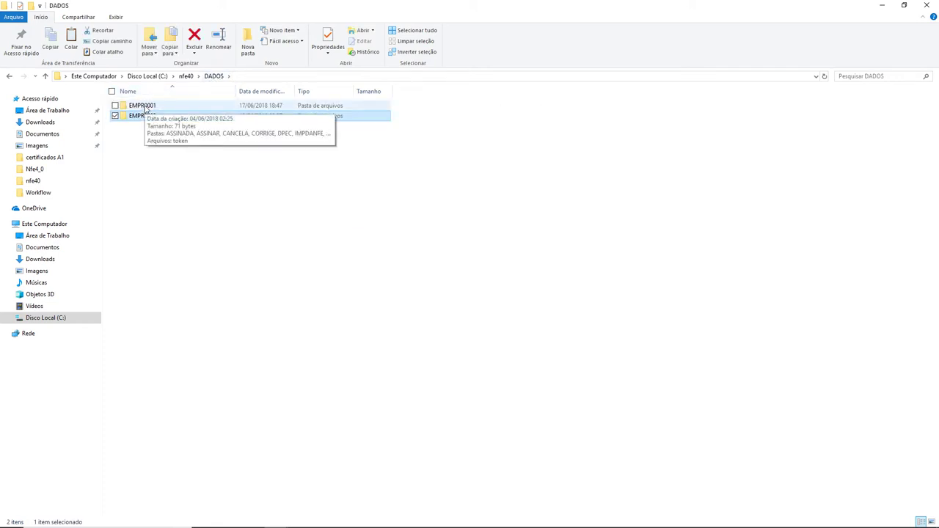
{"action": "double_click", "coordinate": [146, 107]}
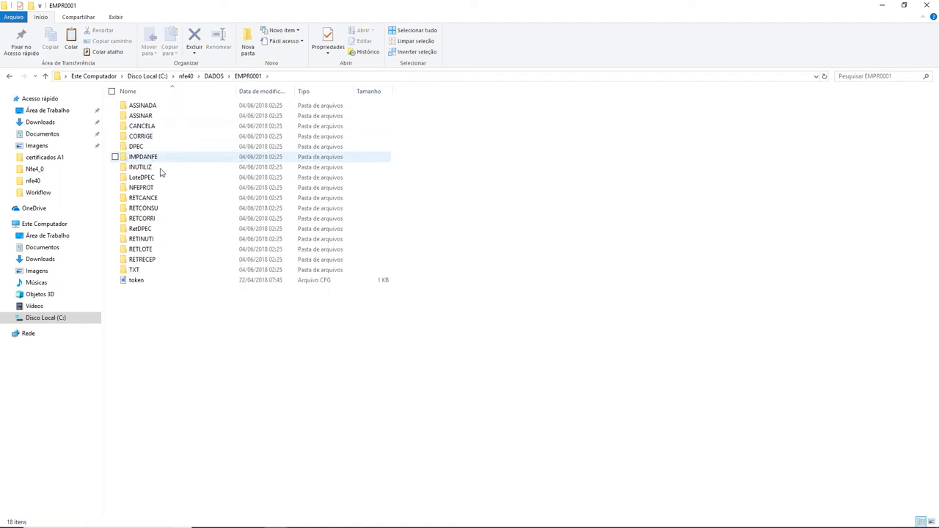
{"action": "double_click", "coordinate": [139, 281]}
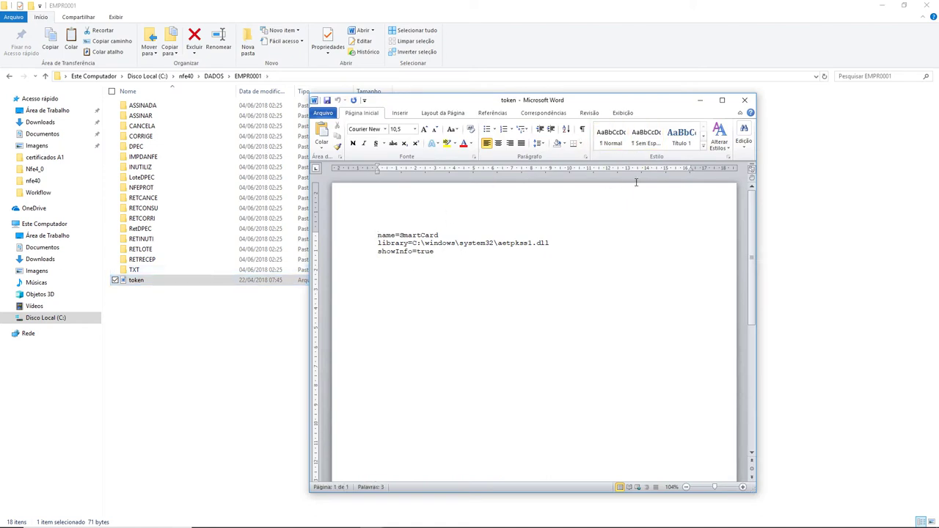
{"action": "left_click", "coordinate": [746, 105]}
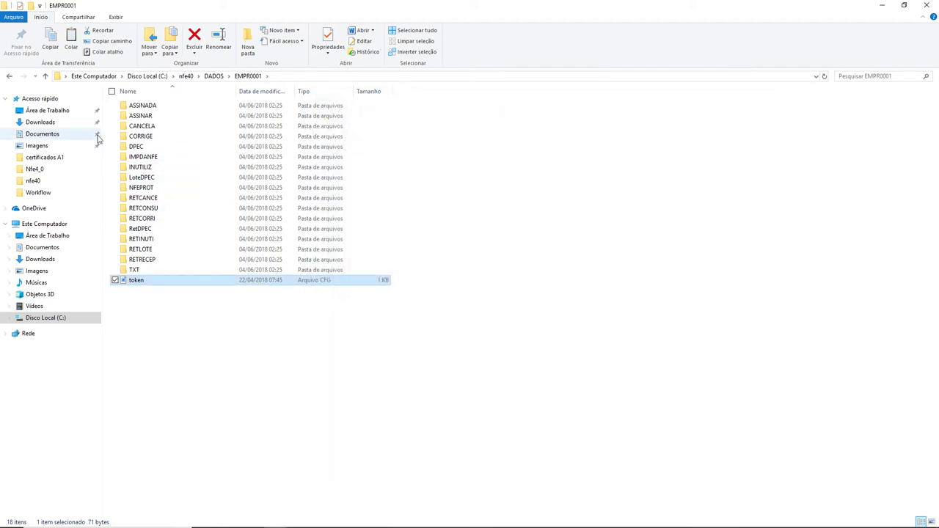
Step: Launch NFeFacil - 4.0 from the desktop folder and try to log in to company 1 as admin in normal mode, entering the account password
{"action": "left_click", "coordinate": [59, 110]}
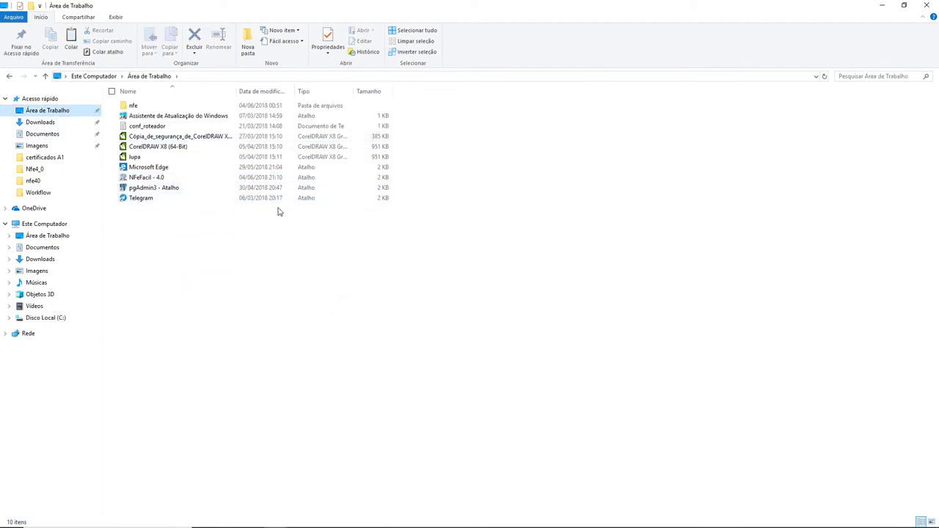
{"action": "left_click", "coordinate": [156, 178]}
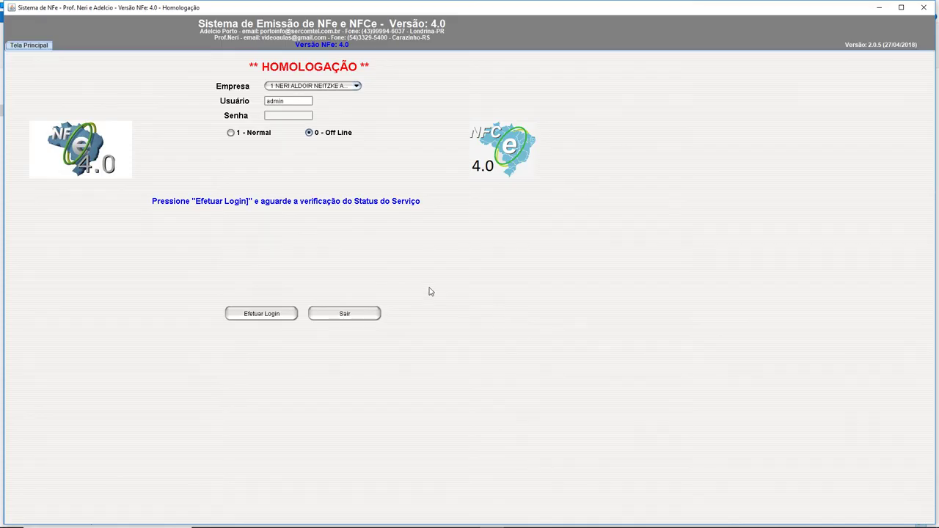
{"action": "left_click", "coordinate": [352, 87]}
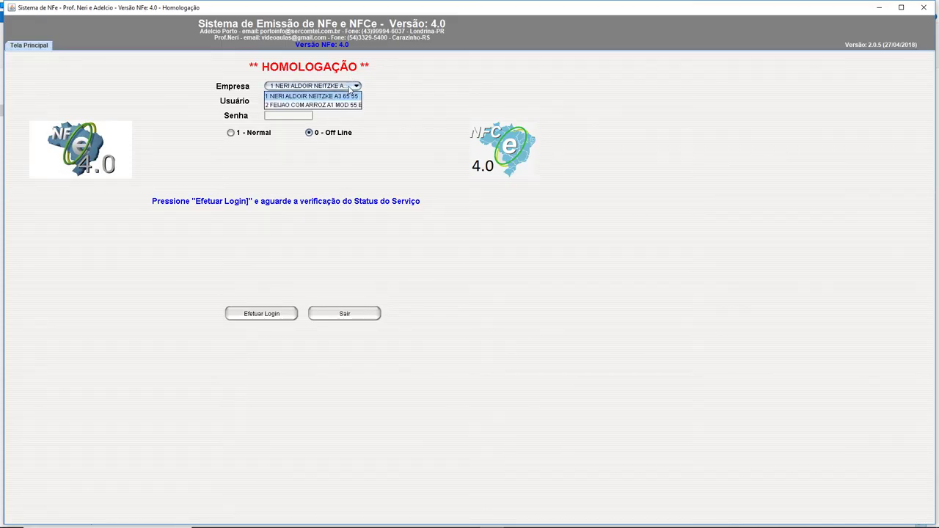
{"action": "left_click", "coordinate": [479, 75]}
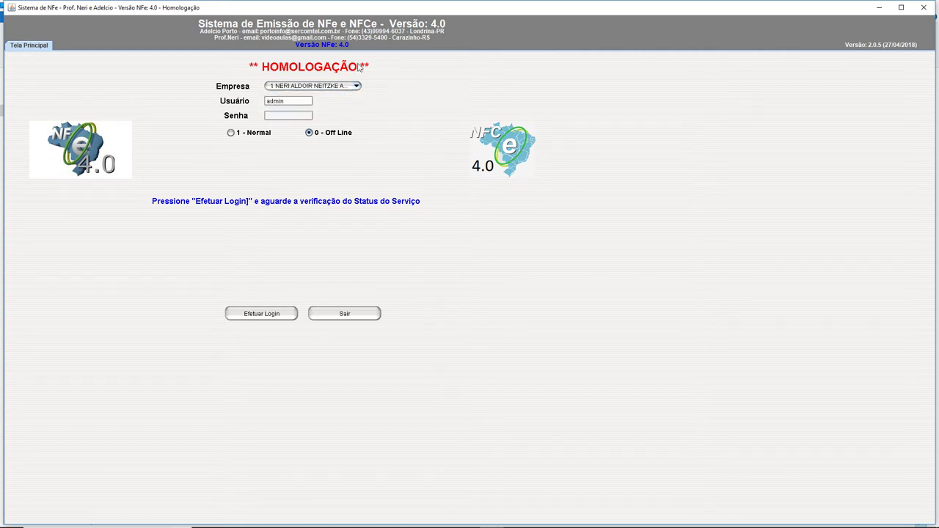
{"action": "left_click", "coordinate": [283, 119]}
{"action": "left_click", "coordinate": [232, 133]}
{"action": "left_click", "coordinate": [259, 319]}
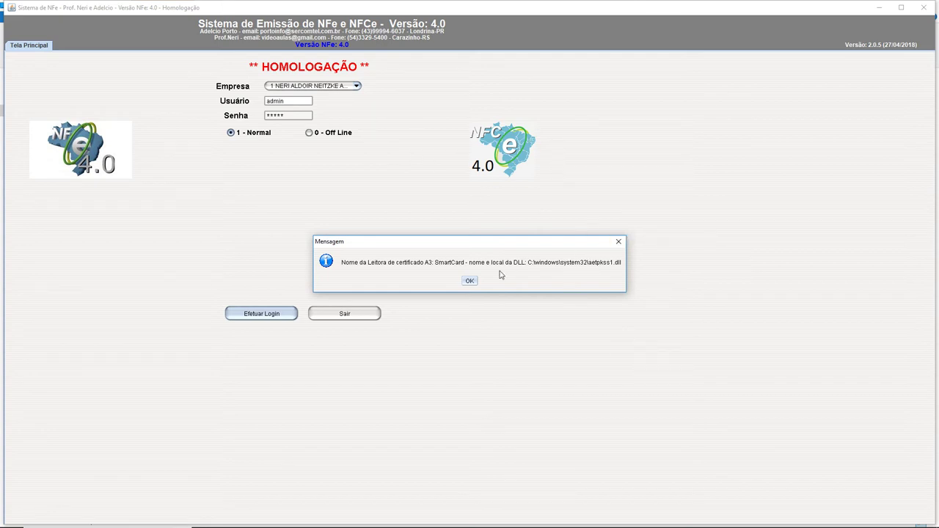
Step: Dismiss the certificate and service messages of the company 1 login and exit the emission system
{"action": "left_click", "coordinate": [471, 282]}
{"action": "left_click", "coordinate": [470, 283]}
{"action": "left_click", "coordinate": [470, 282]}
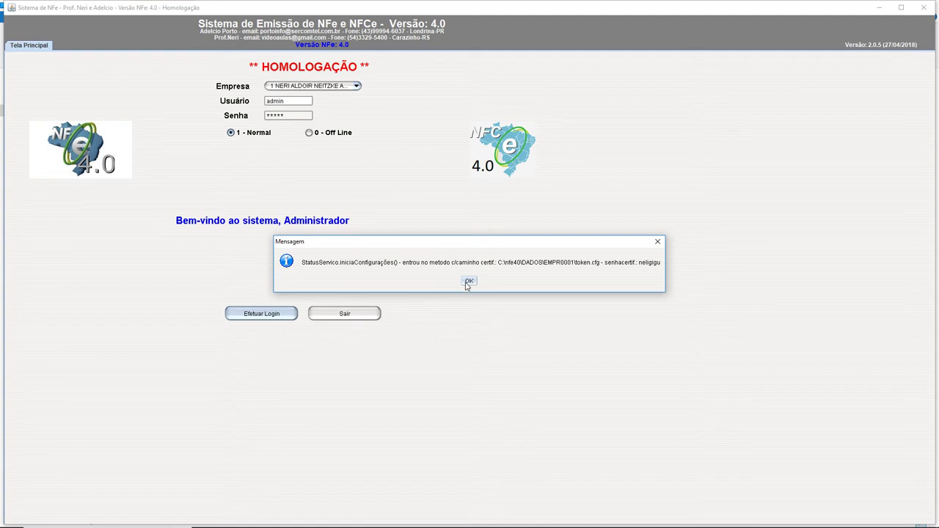
{"action": "left_click", "coordinate": [467, 284]}
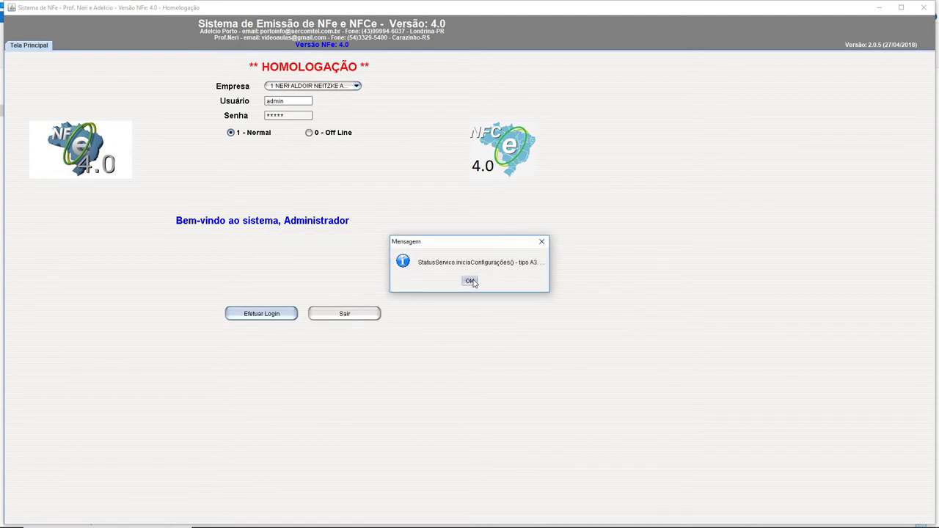
{"action": "left_click", "coordinate": [471, 282]}
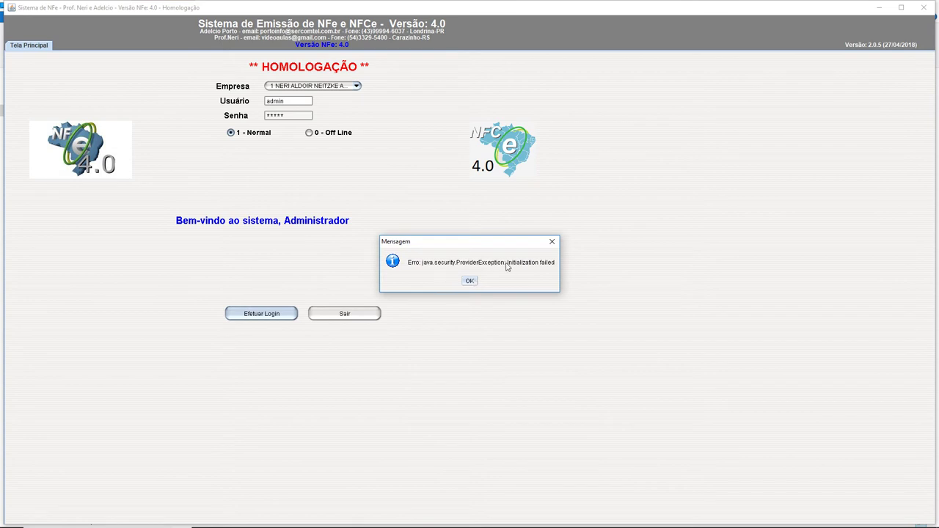
{"action": "left_click", "coordinate": [470, 282]}
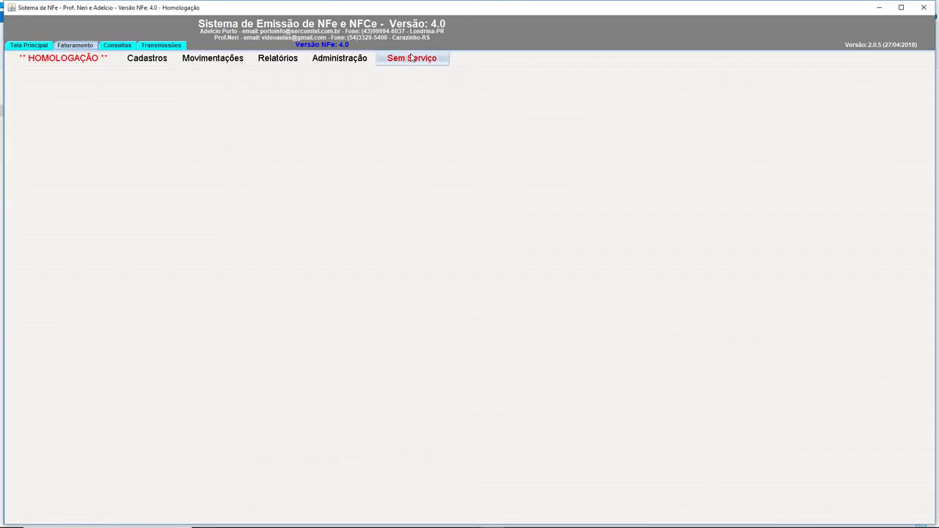
{"action": "left_click", "coordinate": [926, 9]}
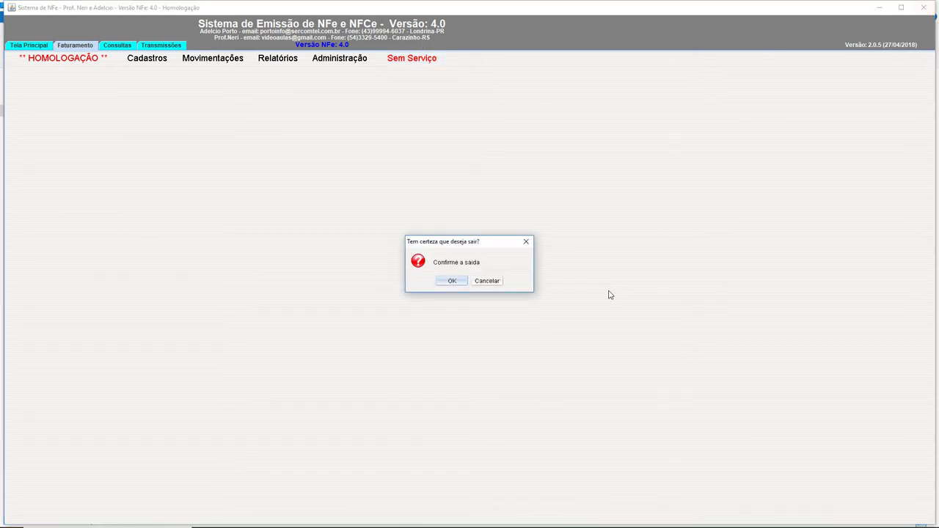
{"action": "left_click", "coordinate": [460, 281]}
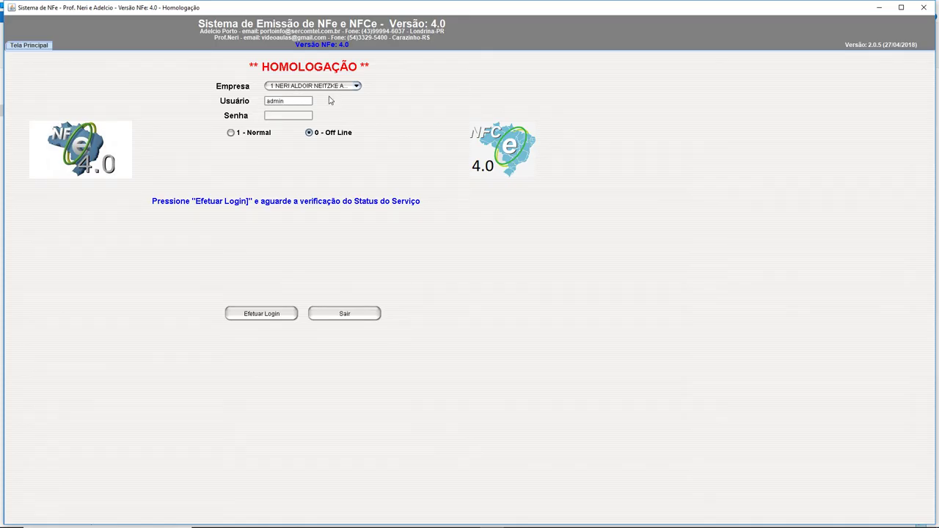
Step: Log in to company 2 FEIJAO COM ARROZ as admin in 1 - Normal mode, entering the account password
{"action": "left_click", "coordinate": [331, 86]}
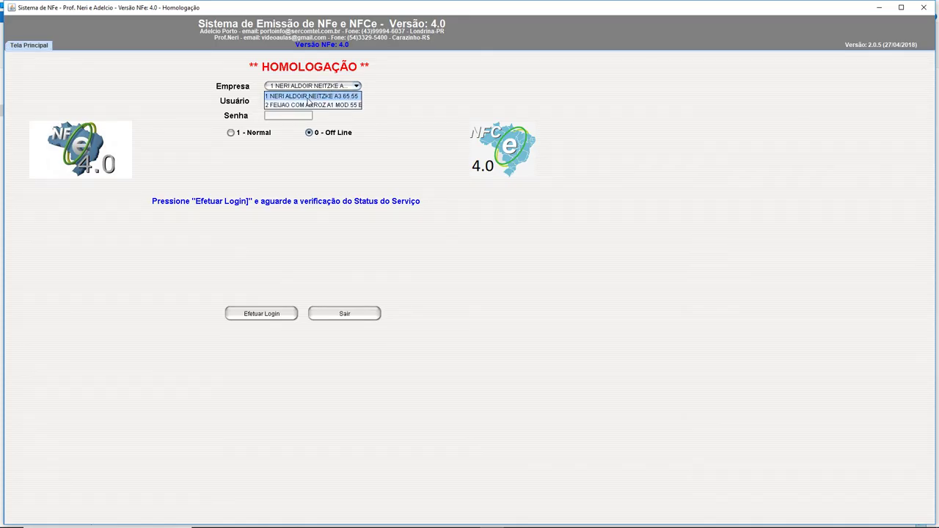
{"action": "left_click", "coordinate": [309, 105]}
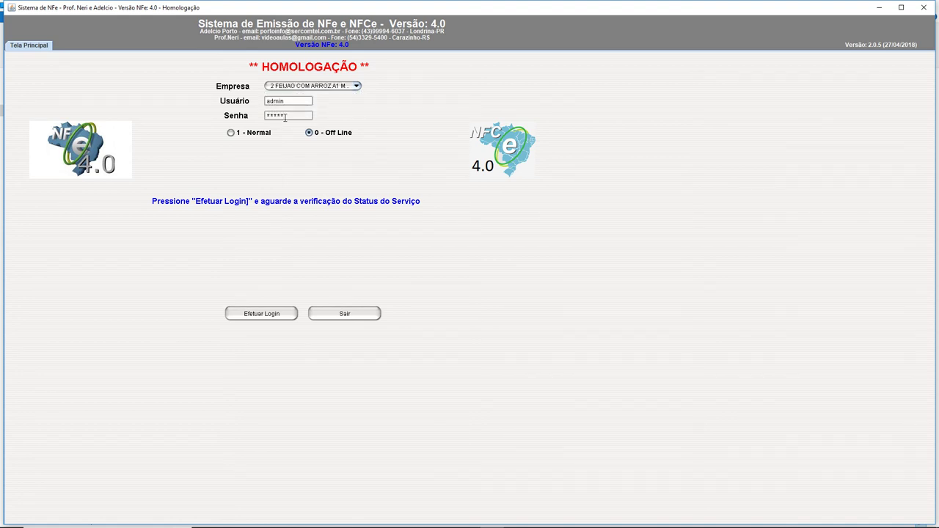
{"action": "left_click", "coordinate": [239, 135]}
{"action": "left_click", "coordinate": [259, 317]}
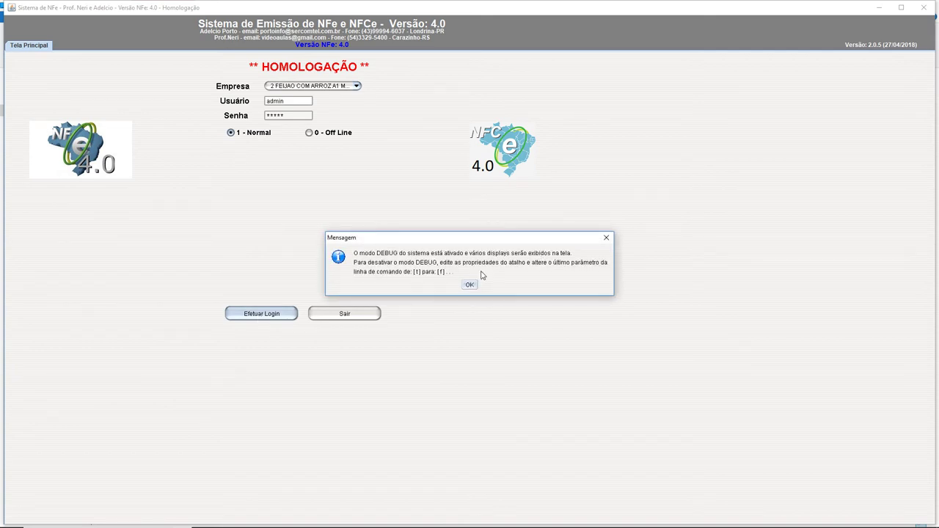
Step: Acknowledge the debug, A1 certificate and service status messages to complete the company 2 login
{"action": "left_click", "coordinate": [470, 285]}
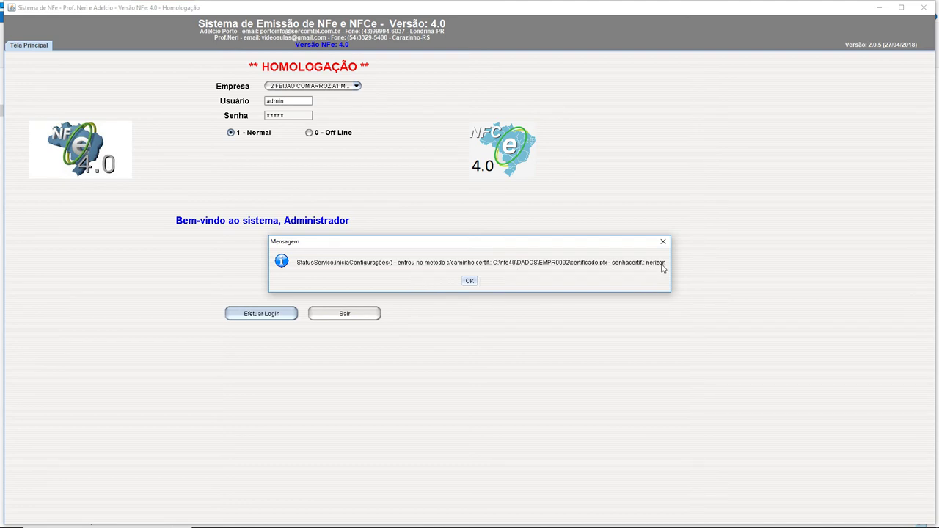
{"action": "left_click", "coordinate": [469, 282]}
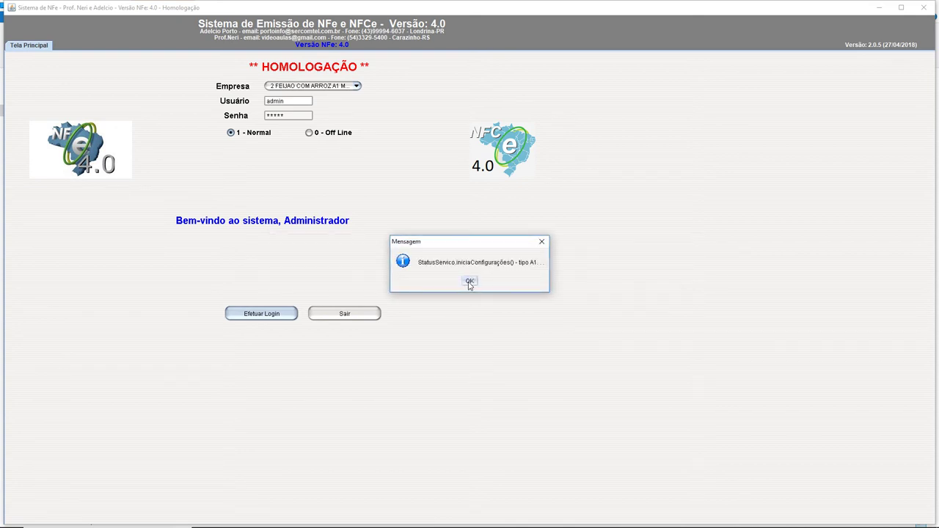
{"action": "left_click", "coordinate": [470, 282]}
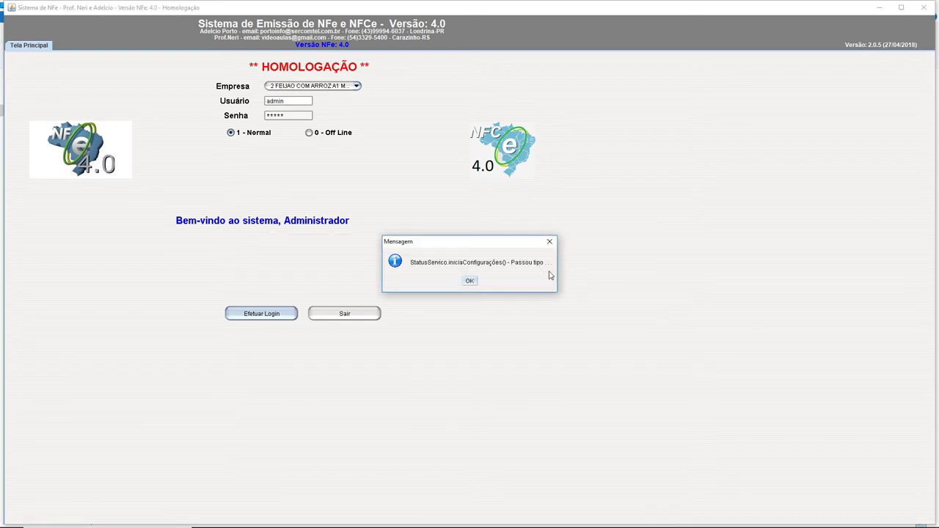
{"action": "left_click", "coordinate": [470, 282]}
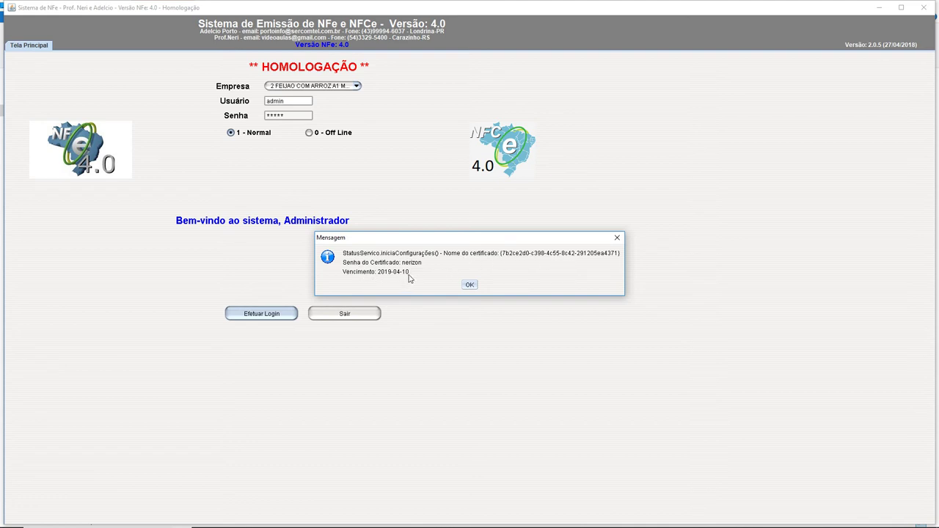
{"action": "left_click", "coordinate": [470, 285]}
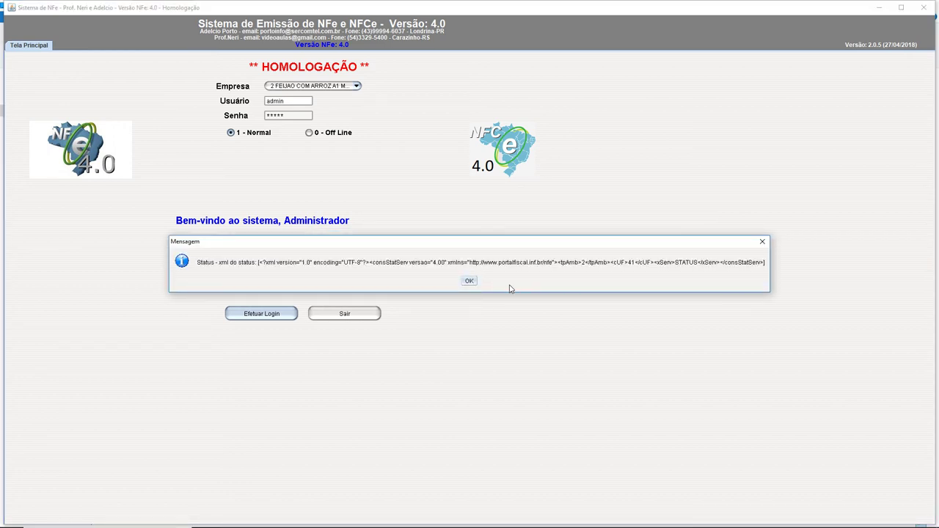
{"action": "left_click", "coordinate": [469, 282]}
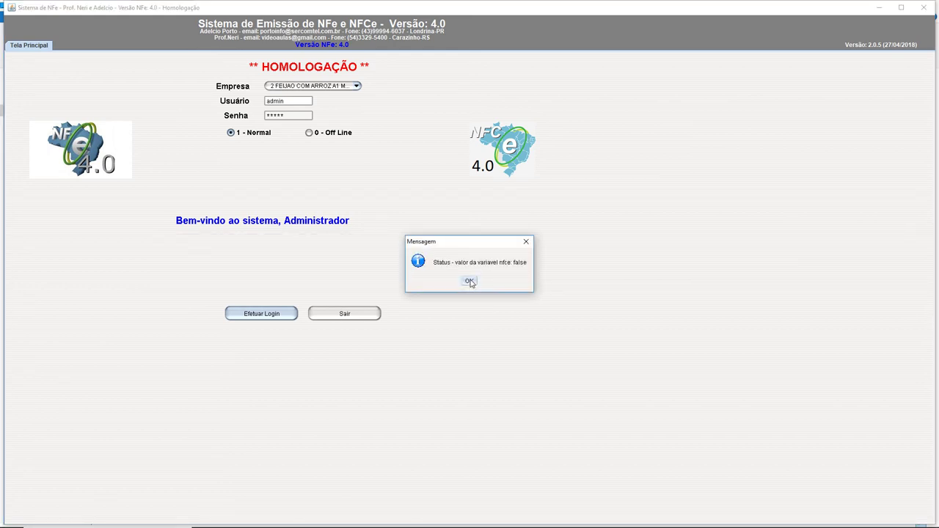
{"action": "left_click", "coordinate": [470, 282]}
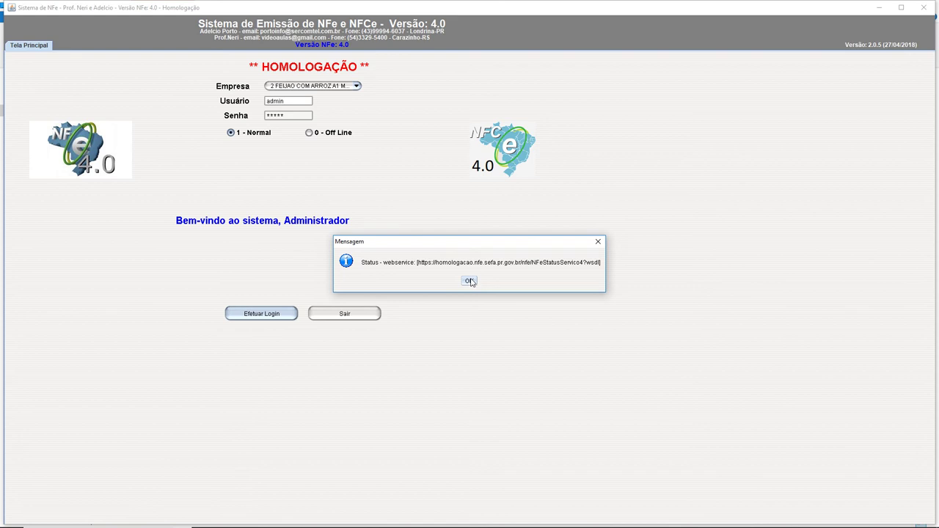
{"action": "left_click", "coordinate": [469, 285]}
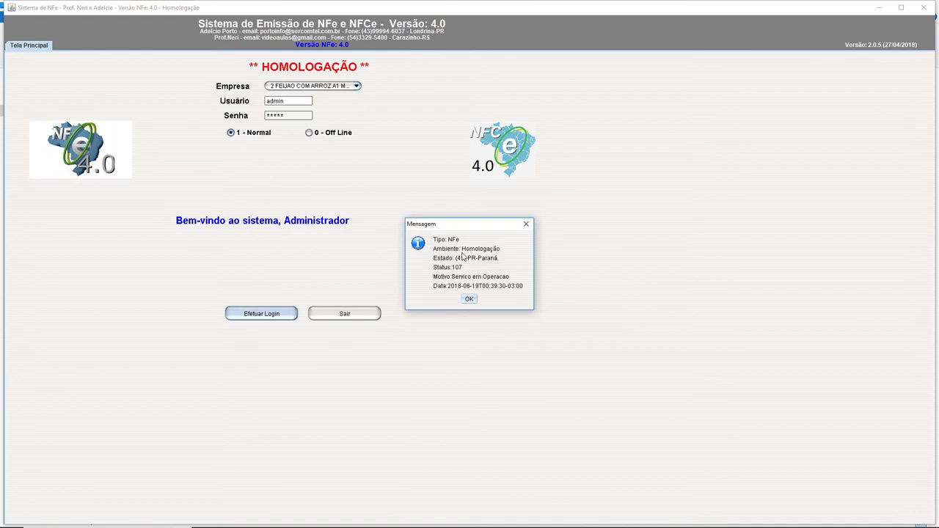
{"action": "left_click", "coordinate": [469, 300]}
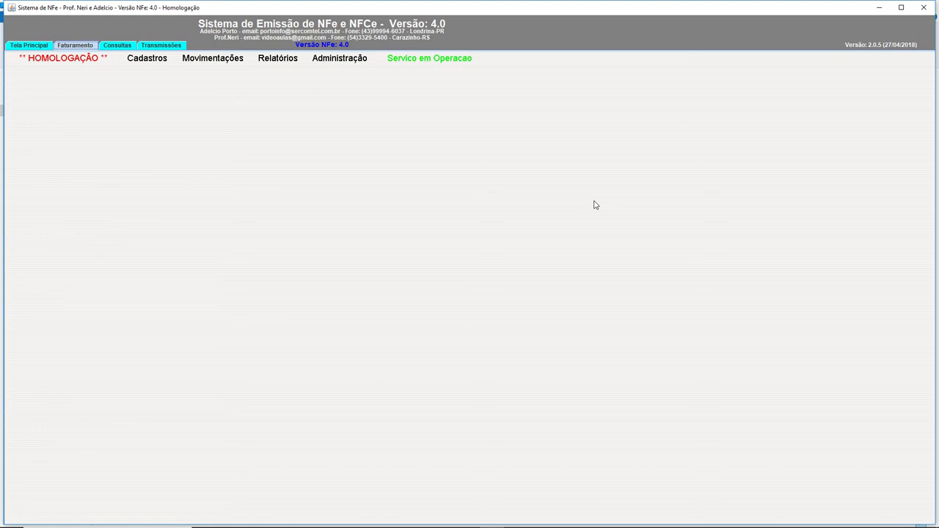
Step: View the SEM TRANSPORTADORA and EMPRESA DESTINO LTDA records in the client registry and close the form
{"action": "left_click", "coordinate": [150, 60]}
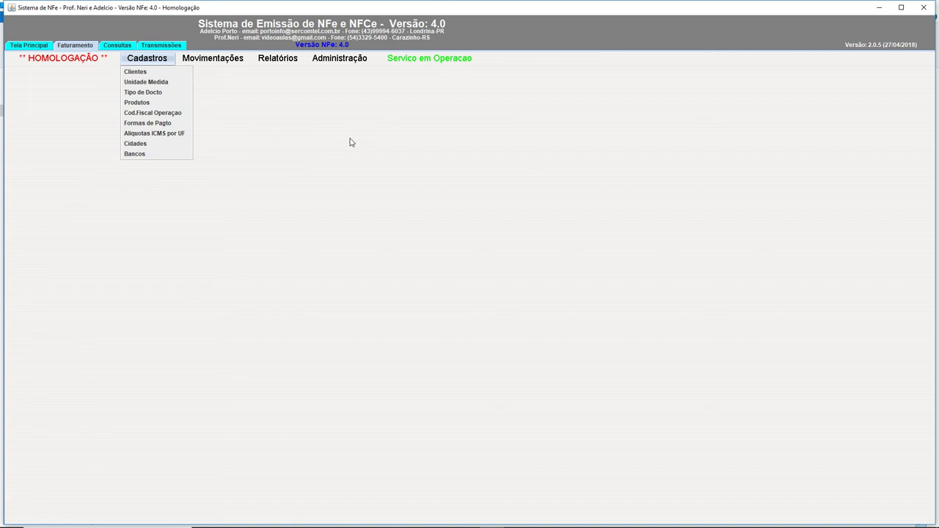
{"action": "mouse_move", "coordinate": [462, 69]}
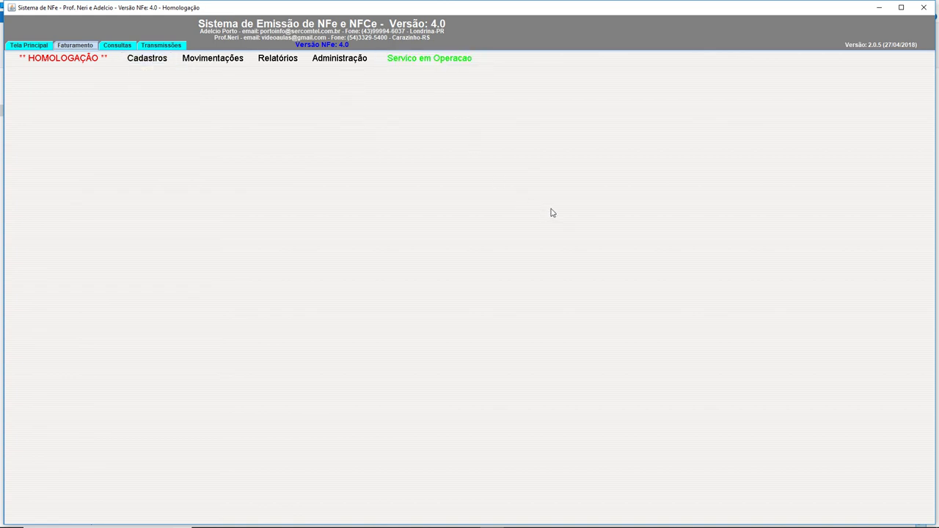
{"action": "left_click", "coordinate": [149, 57]}
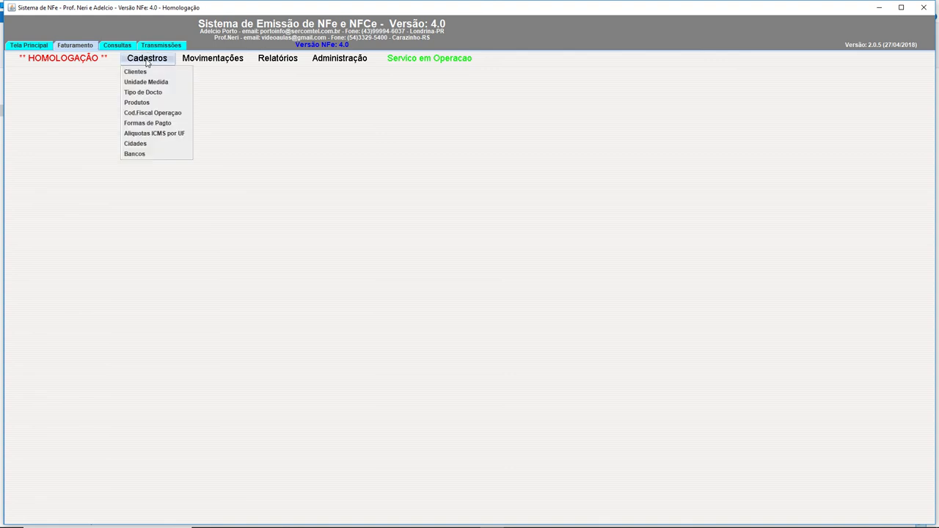
{"action": "left_click", "coordinate": [138, 74]}
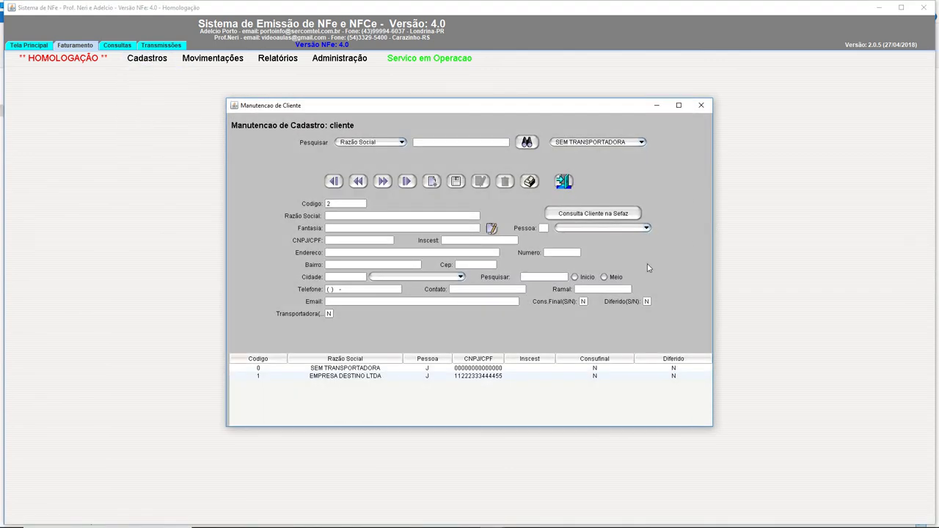
{"action": "left_click", "coordinate": [343, 369]}
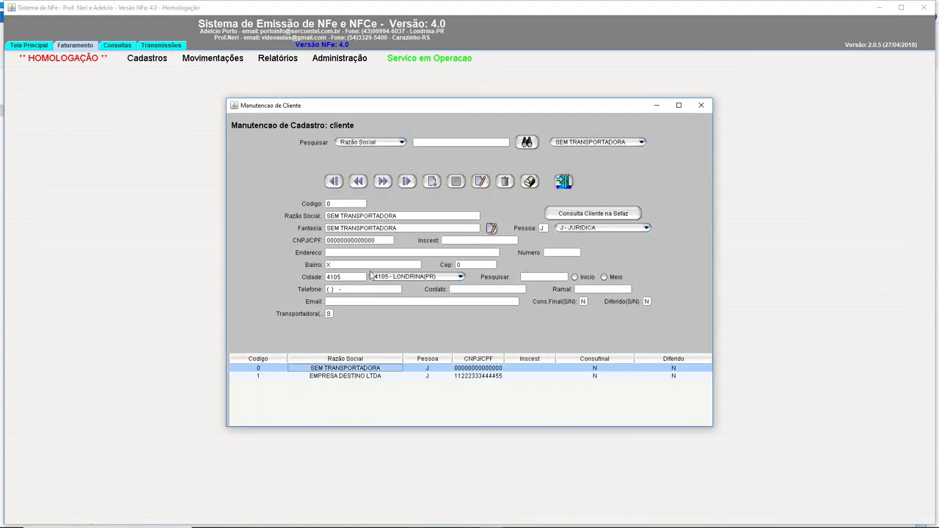
{"action": "left_click", "coordinate": [424, 378]}
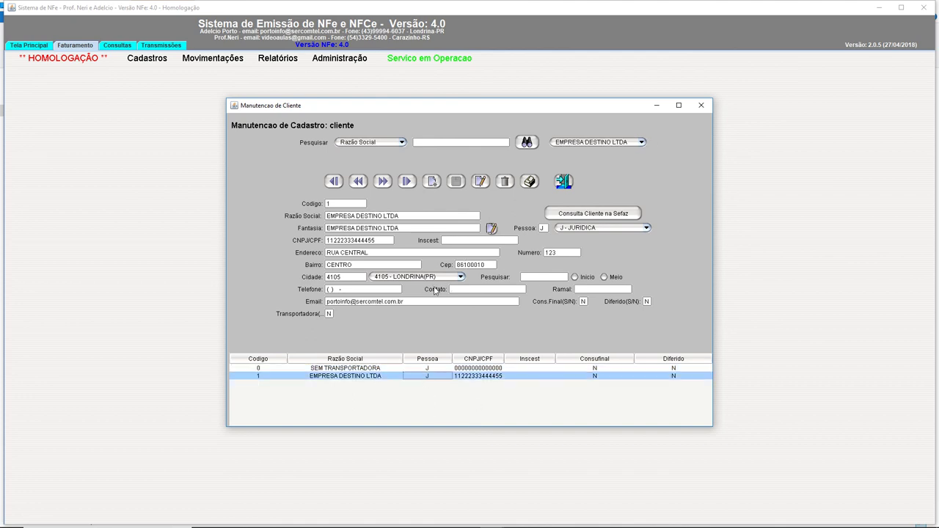
{"action": "left_click", "coordinate": [701, 107]}
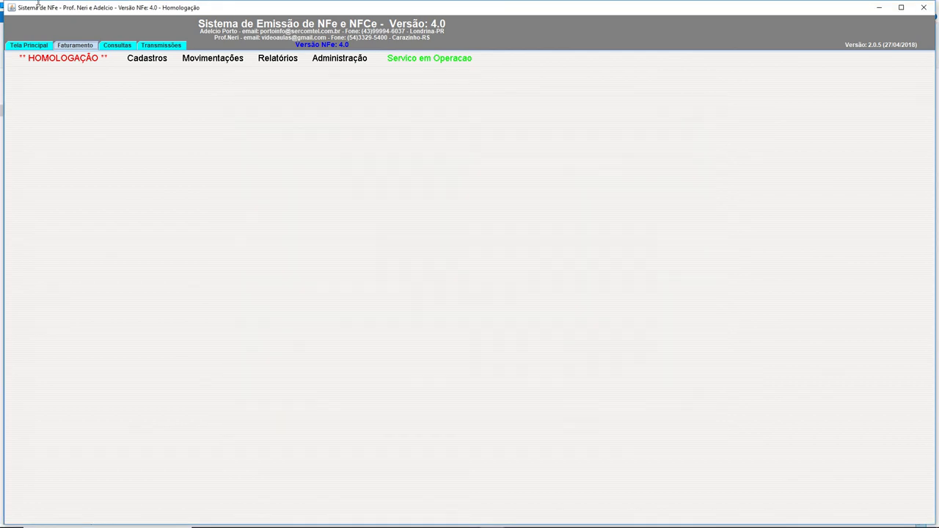
Step: View the CURSO DE JAVA SE I record in the product registry and close the form
{"action": "left_click", "coordinate": [150, 59]}
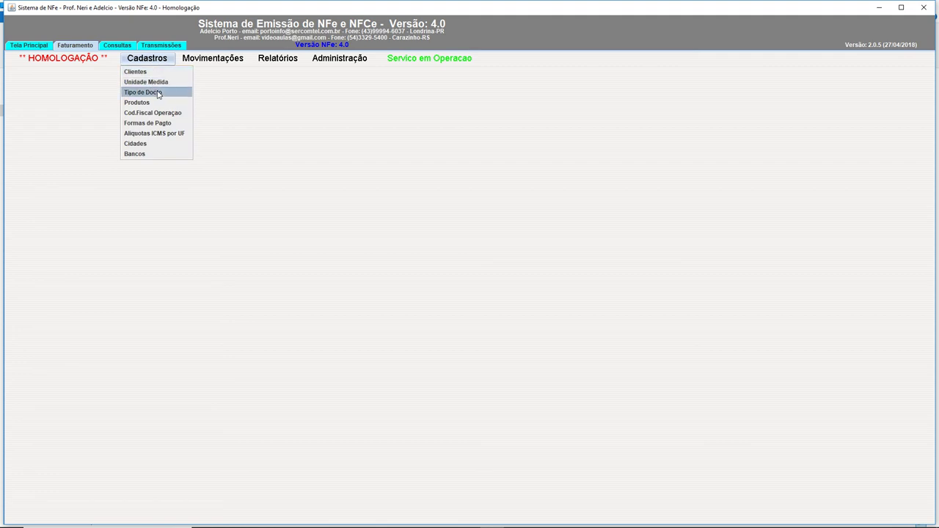
{"action": "left_click", "coordinate": [155, 103]}
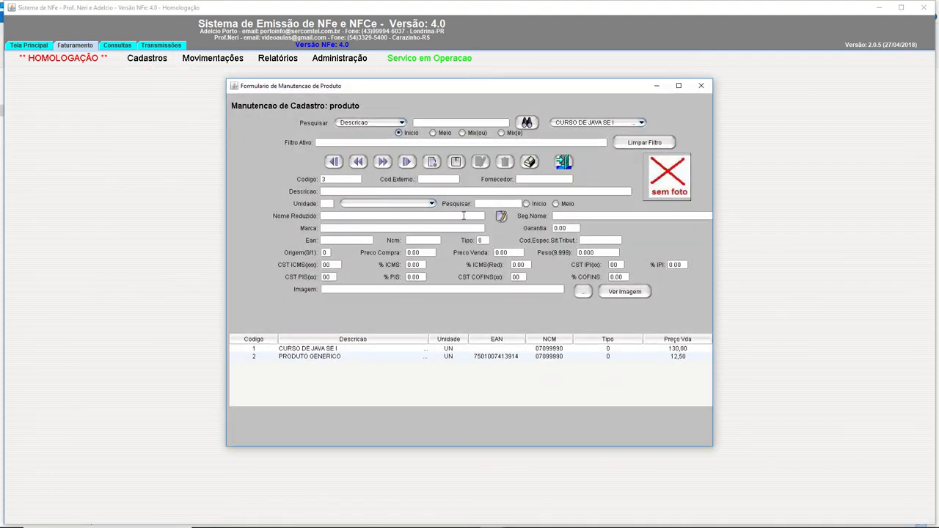
{"action": "left_click", "coordinate": [328, 349]}
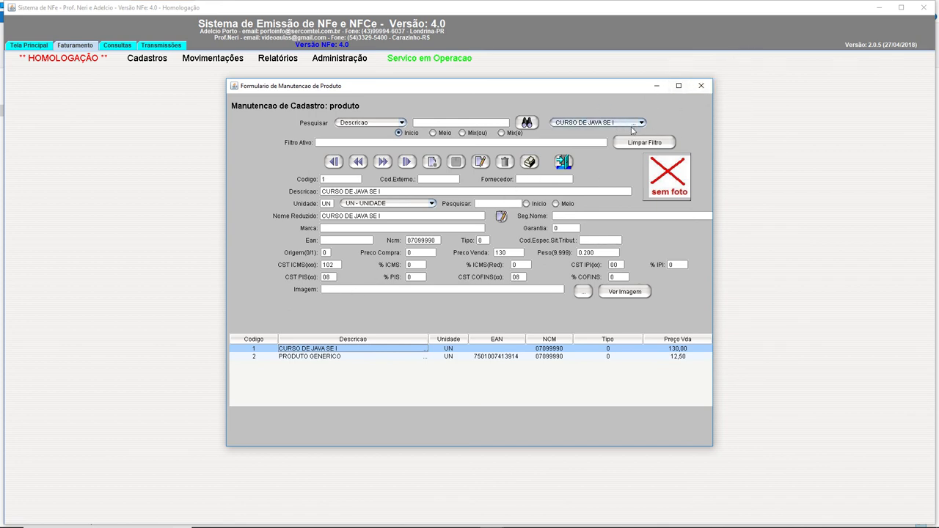
{"action": "left_click", "coordinate": [701, 86]}
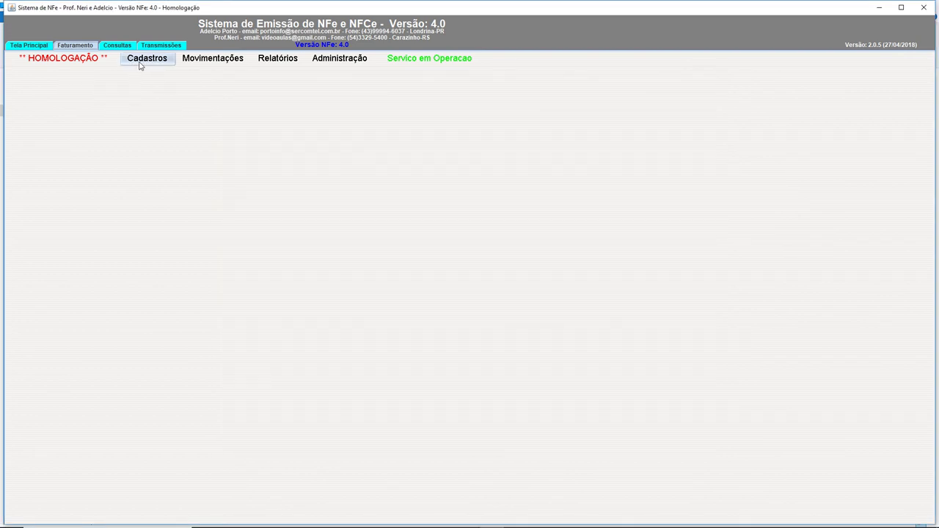
Step: View the blank invoice entry form, Digitação da Nota Fiscal, and close it
{"action": "left_click", "coordinate": [139, 64]}
{"action": "mouse_move", "coordinate": [197, 65]}
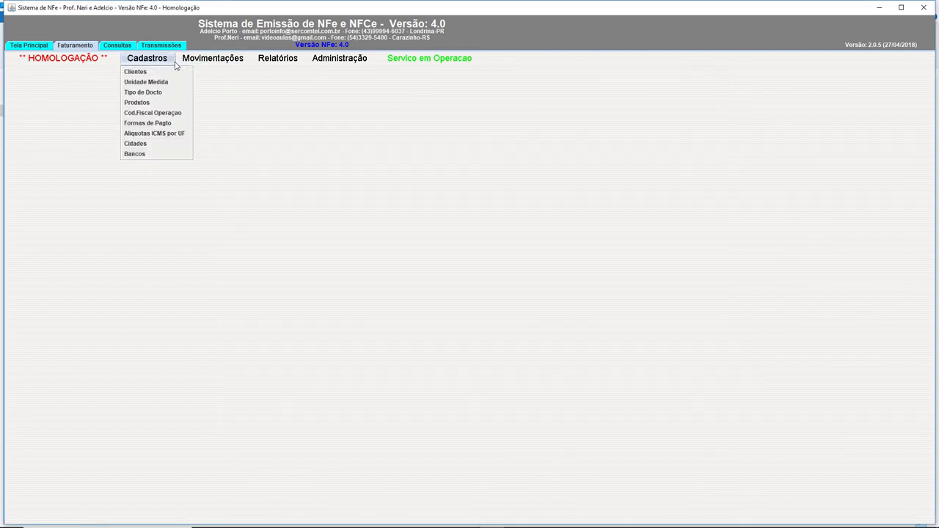
{"action": "left_click", "coordinate": [199, 72]}
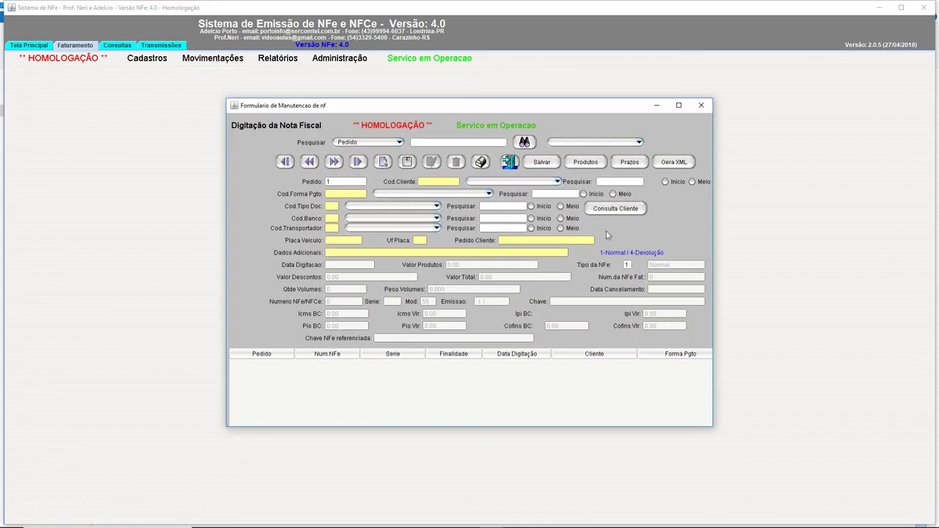
{"action": "left_click", "coordinate": [706, 102]}
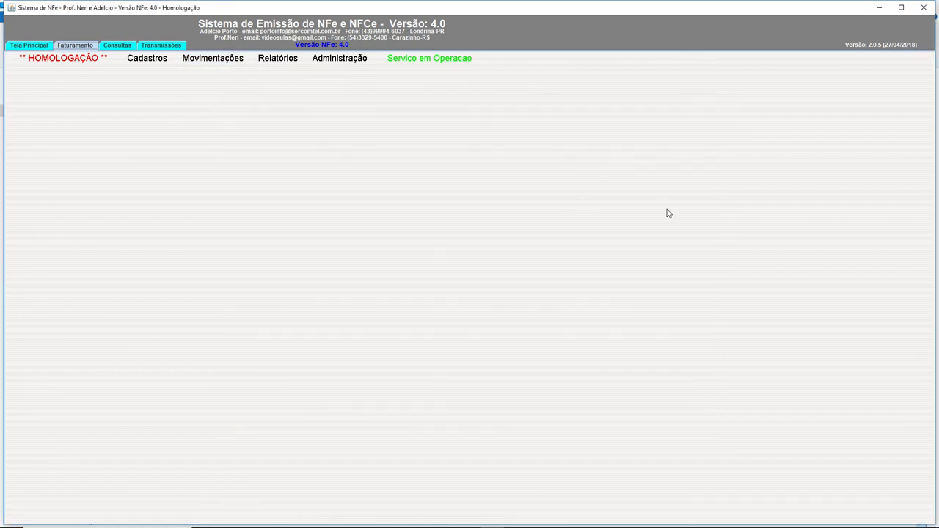